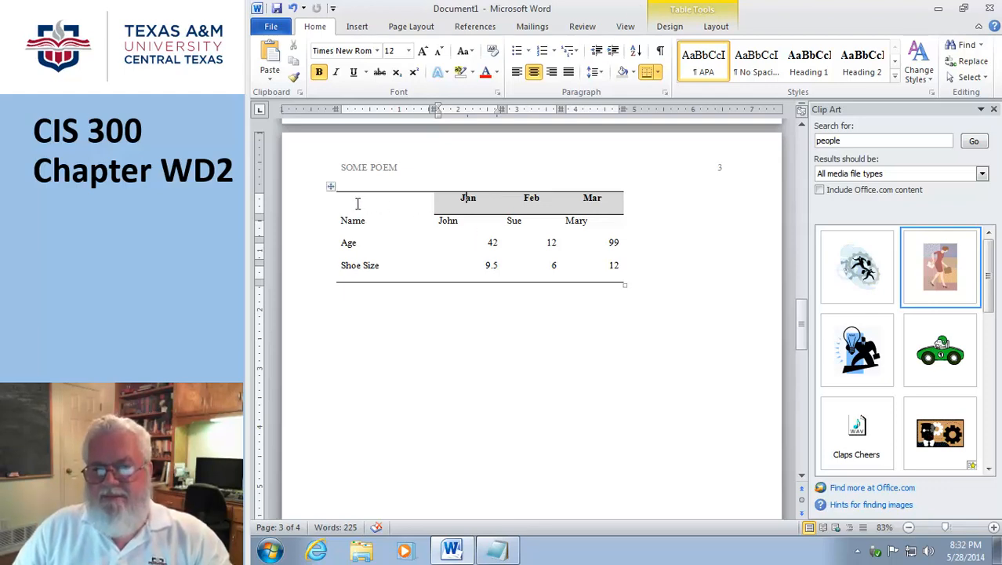
Apply All Borders to every cell of the table on page 3
{"action": "left_click_drag", "start_coordinate": [359, 204], "coordinate": [614, 277]}
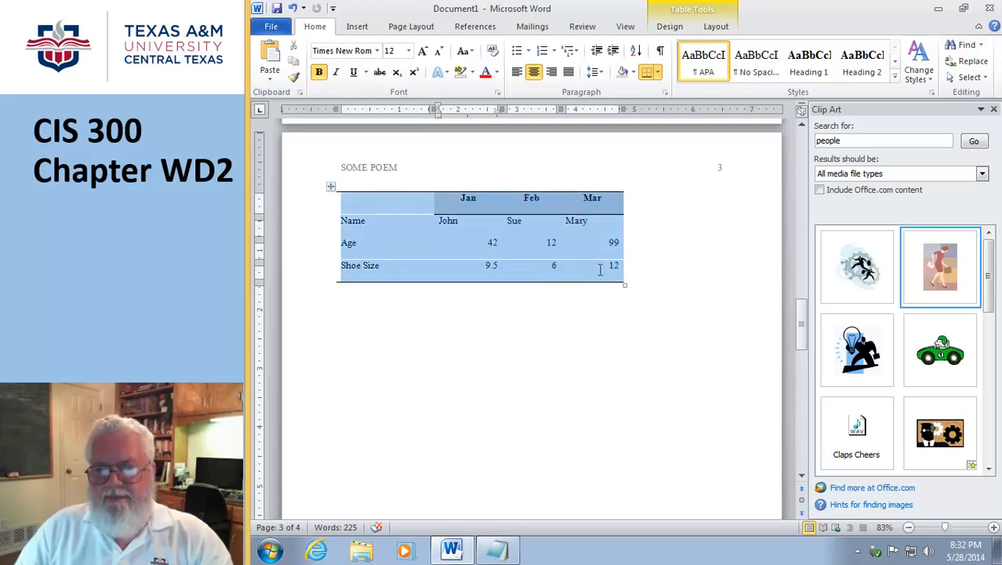
{"action": "left_click", "coordinate": [658, 73]}
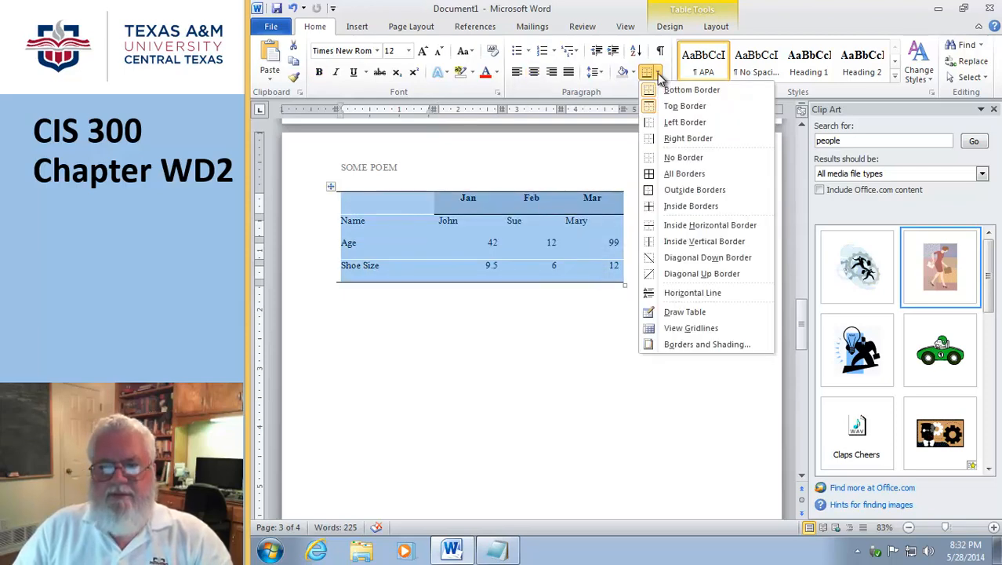
{"action": "left_click", "coordinate": [649, 173]}
{"action": "left_click", "coordinate": [549, 345]}
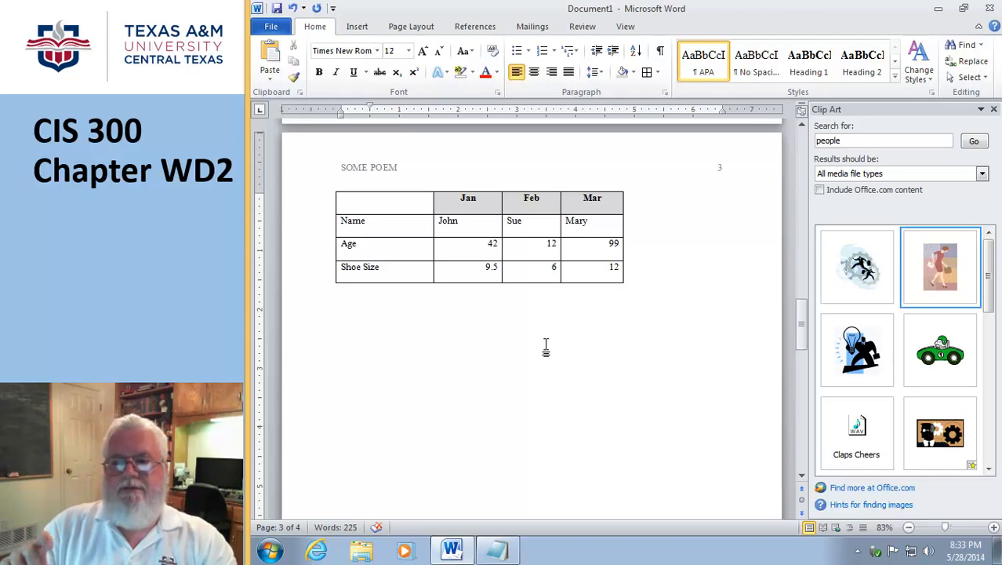
Merge the Jan, Feb and Mar header cells into a single cell
{"action": "left_click", "coordinate": [524, 222]}
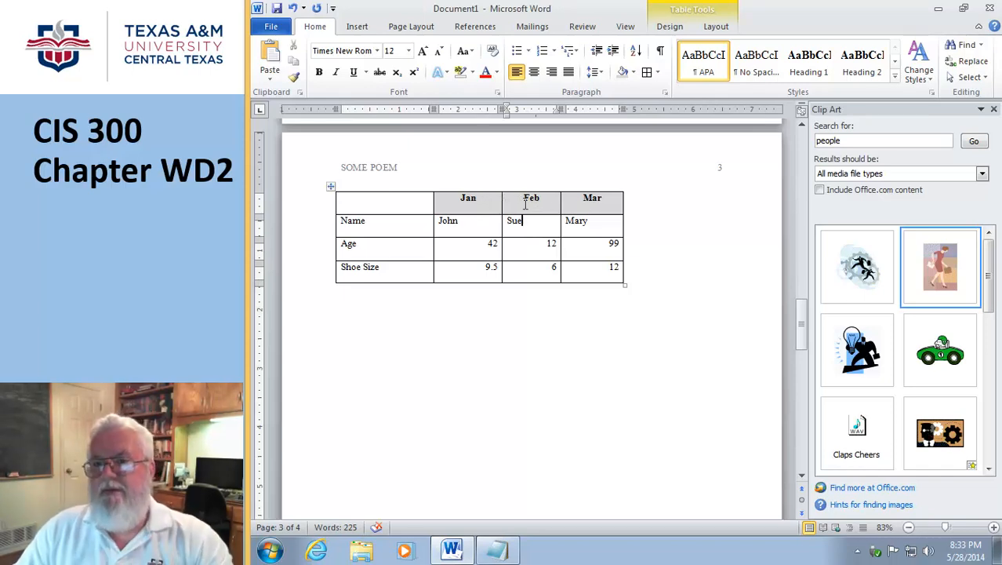
{"action": "left_click_drag", "start_coordinate": [482, 200], "coordinate": [575, 205]}
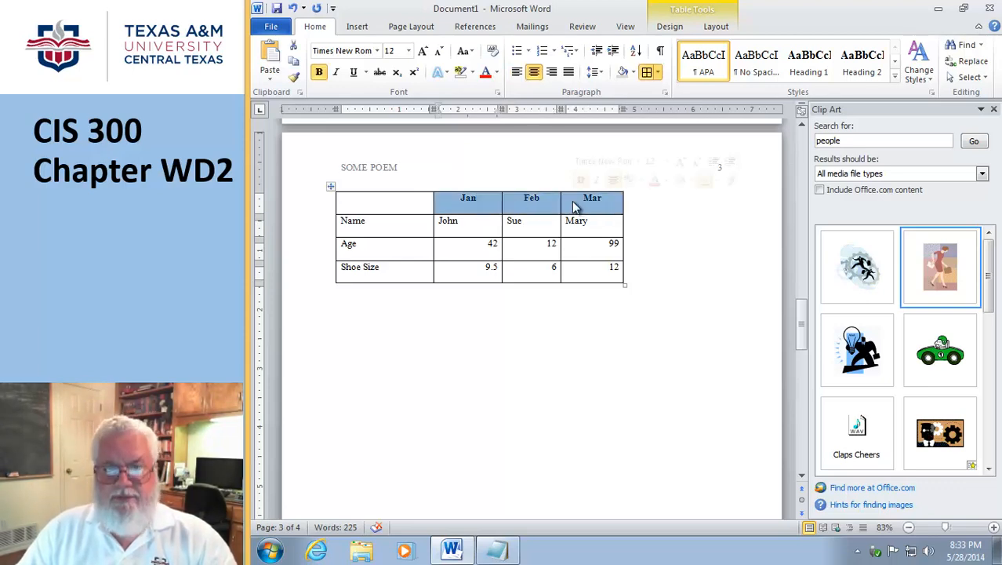
{"action": "right_click", "coordinate": [575, 206]}
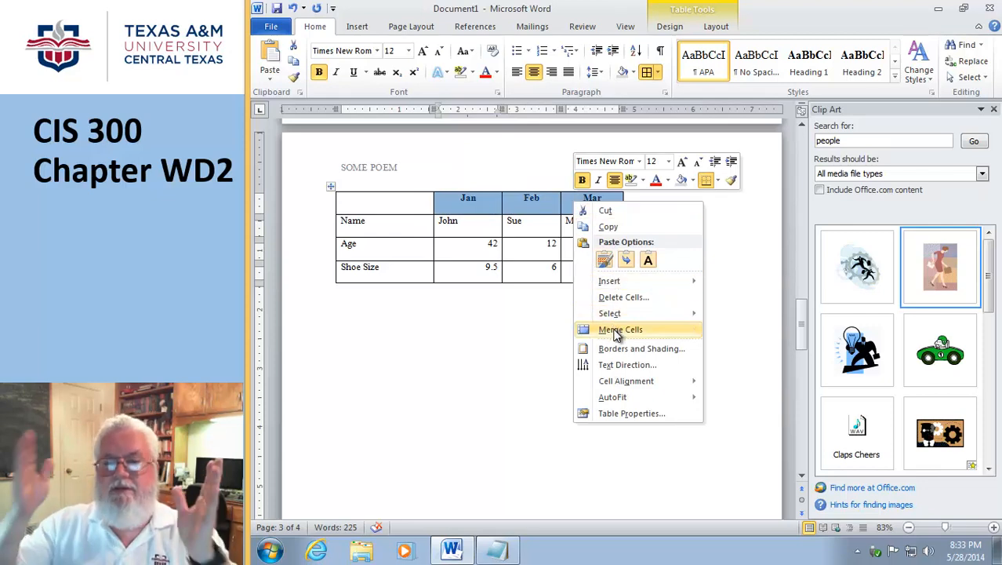
{"action": "left_click", "coordinate": [617, 330]}
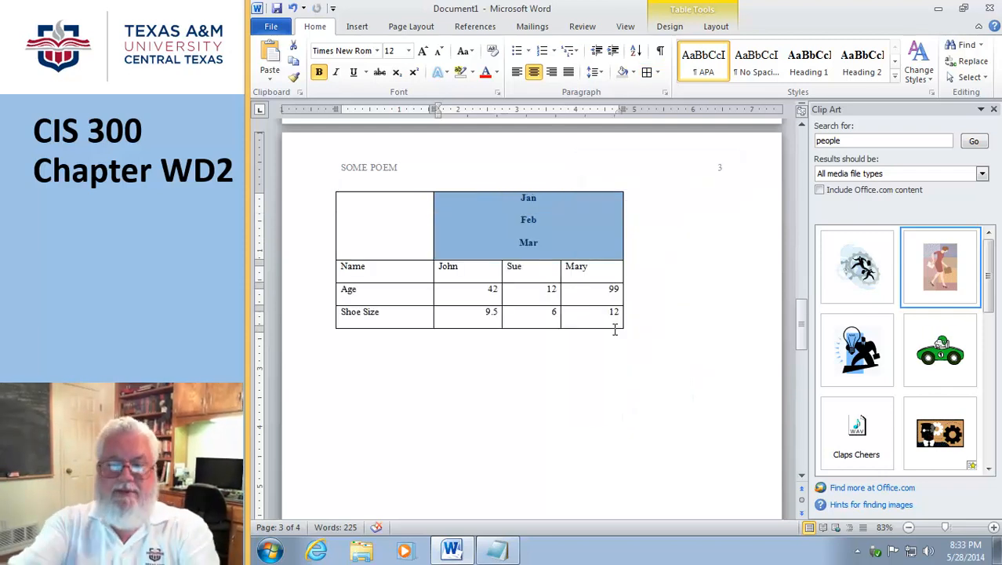
Replace the text in the merged header cell with "Months"
{"action": "left_click", "coordinate": [541, 244]}
{"action": "left_click_drag", "start_coordinate": [541, 243], "coordinate": [445, 209]}
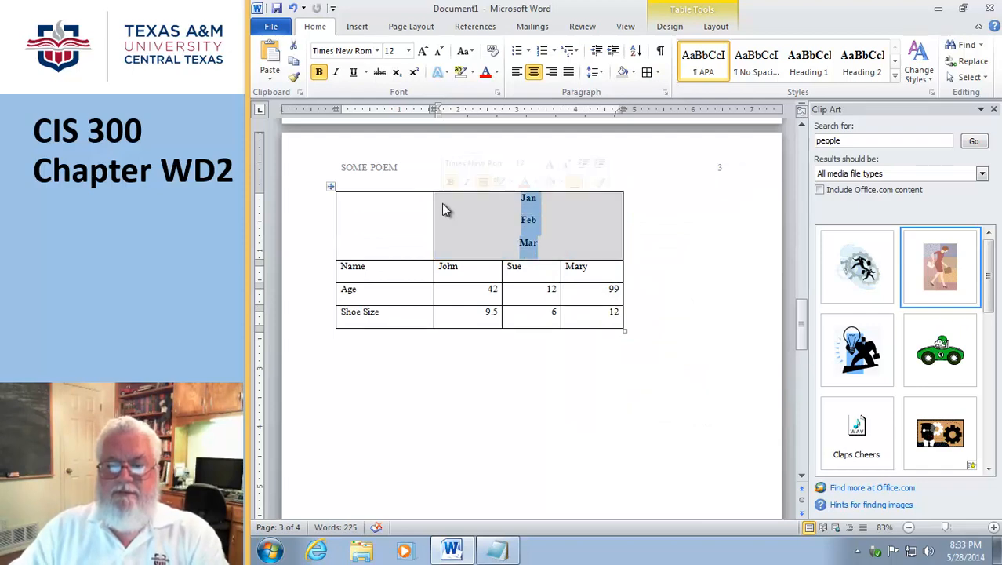
{"action": "type", "text": "Mo"}
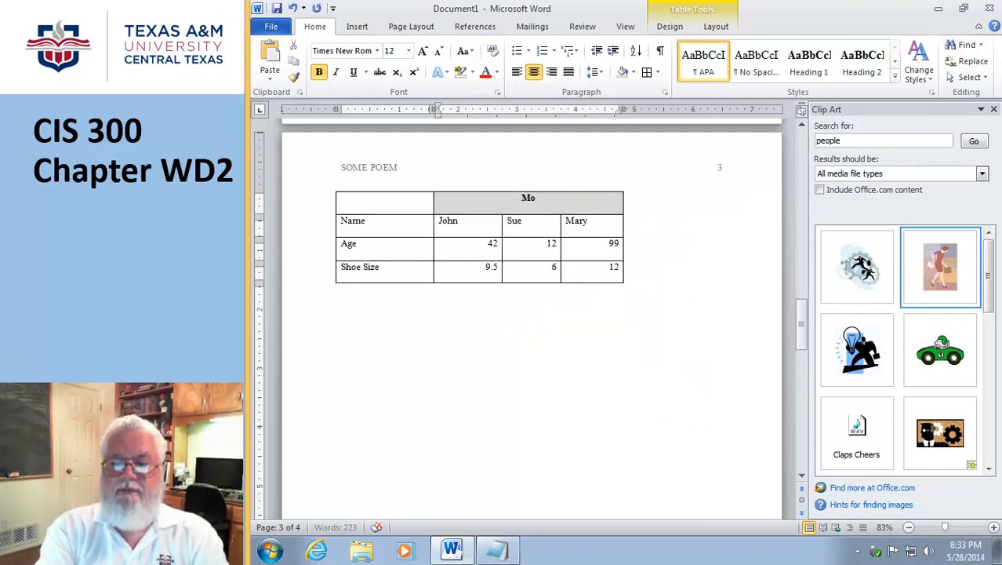
{"action": "type", "text": "nths"}
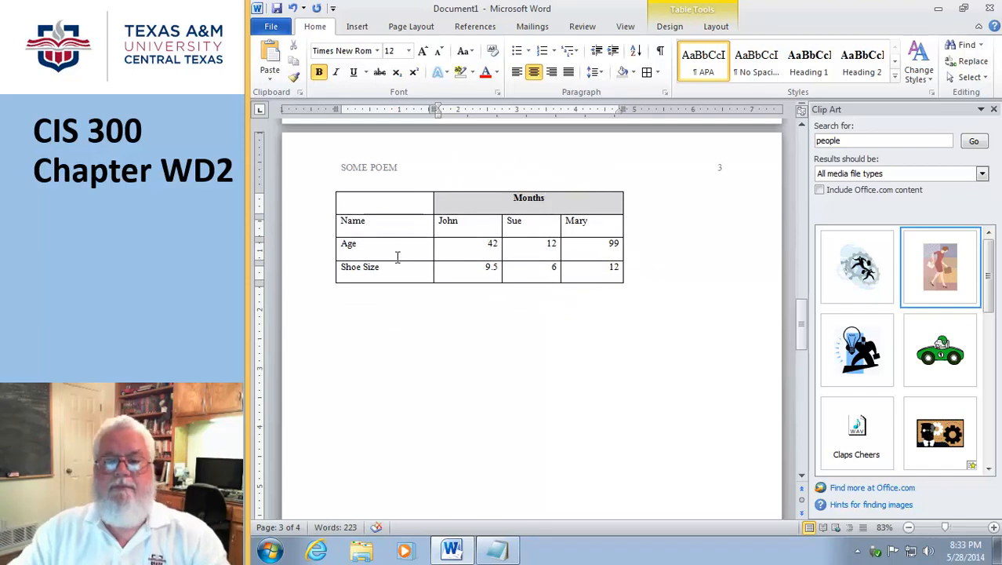
{"action": "left_click", "coordinate": [431, 357]}
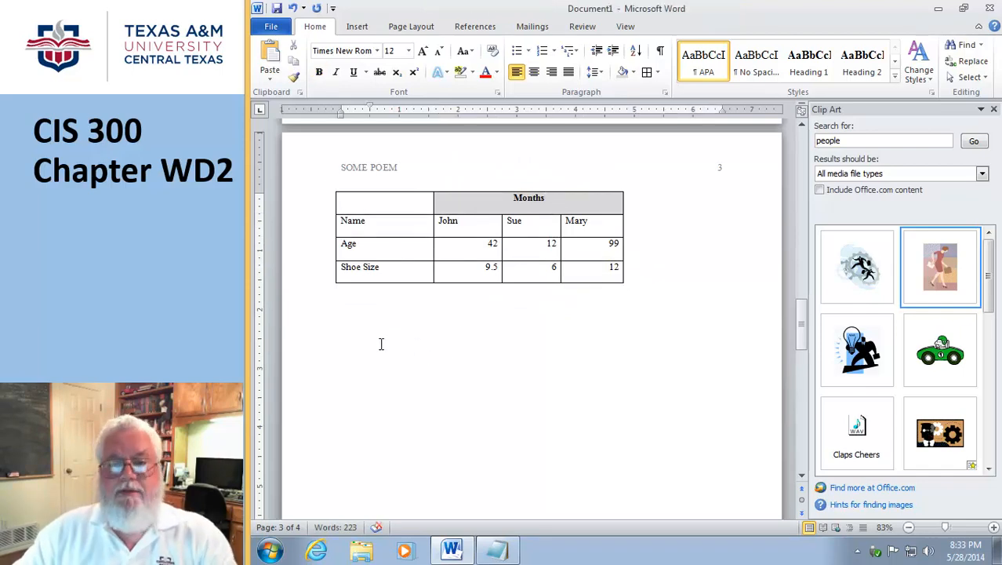
{"action": "left_click", "coordinate": [474, 200]}
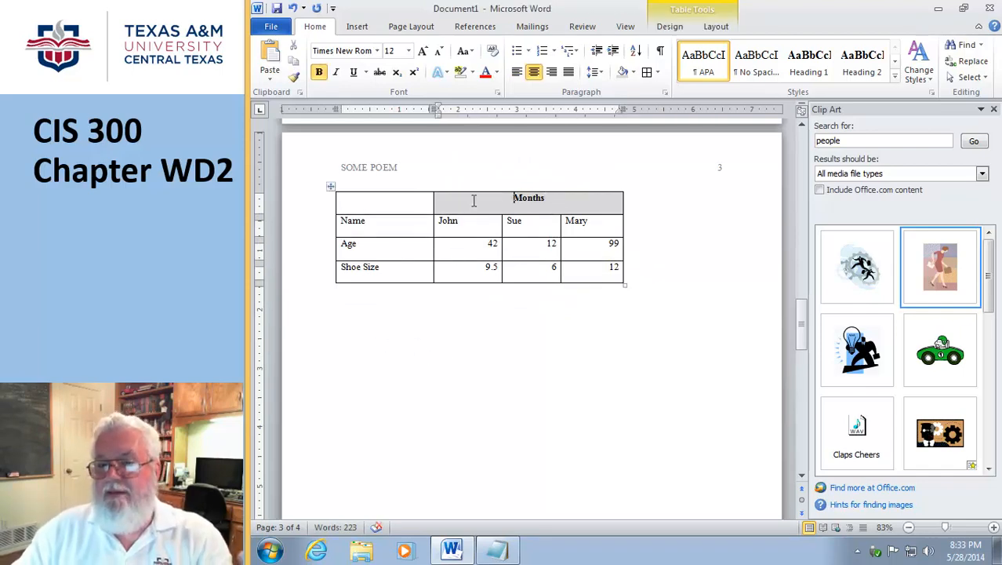
{"action": "right_click", "coordinate": [475, 204]}
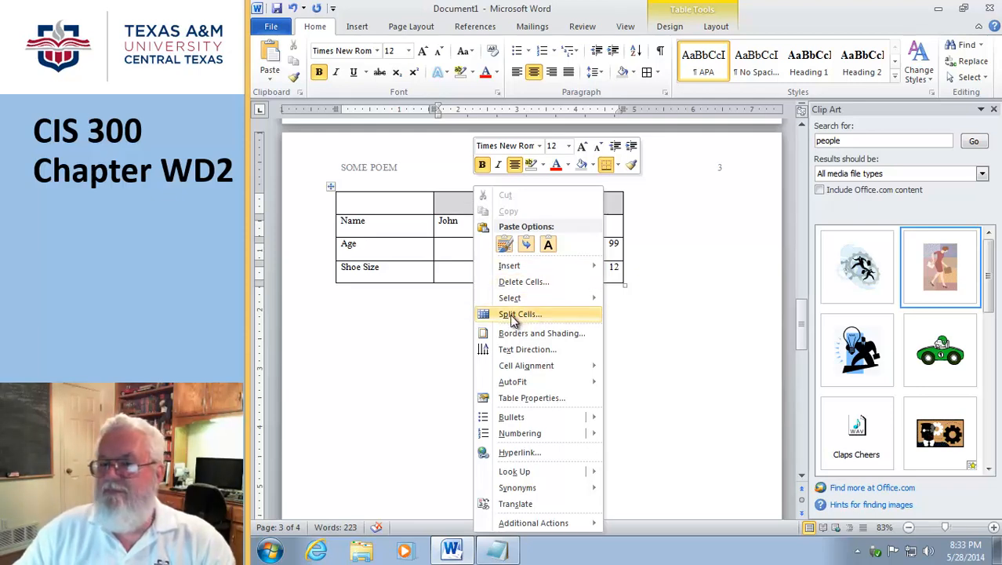
{"action": "left_click", "coordinate": [519, 313]}
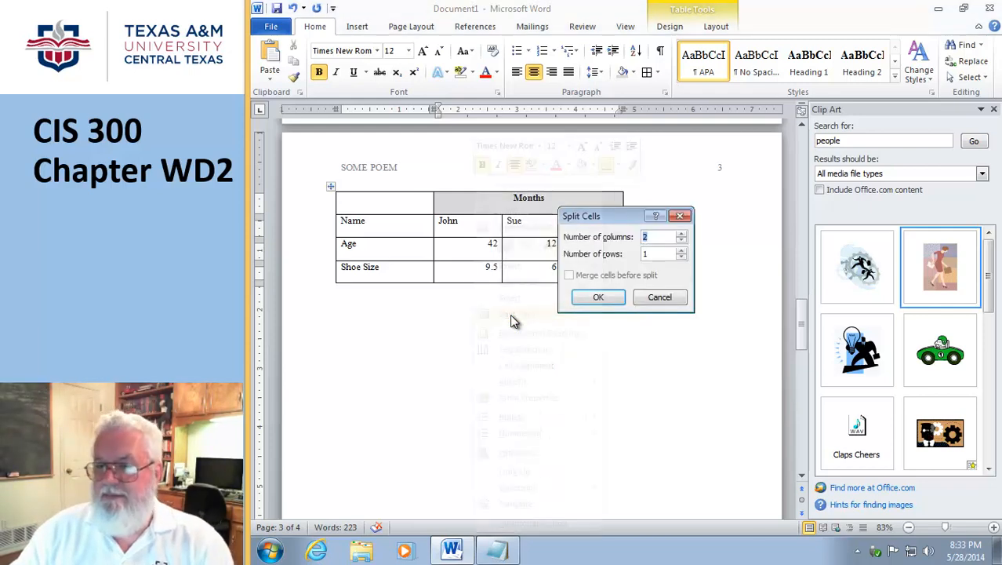
{"action": "left_click", "coordinate": [645, 298]}
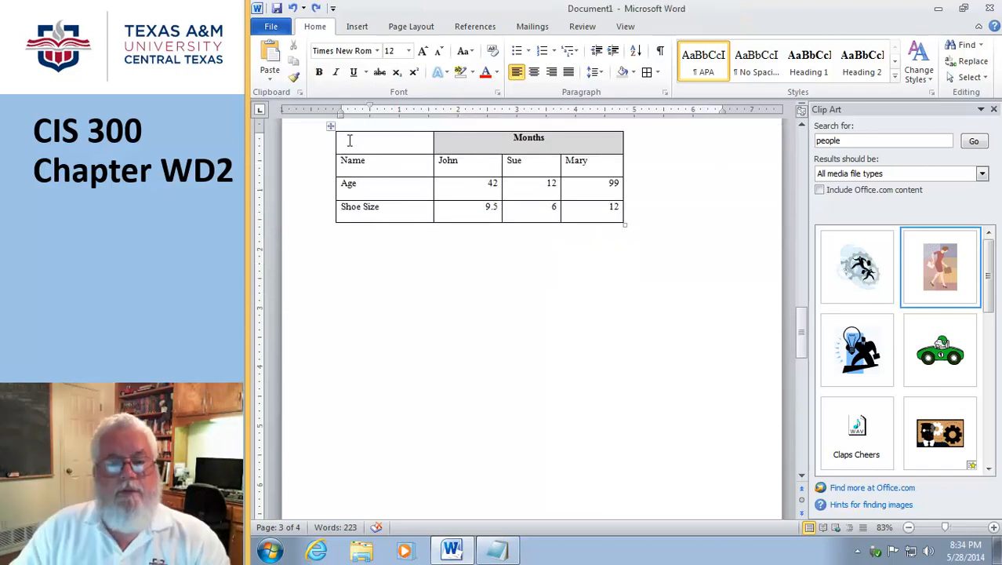
Clear the contents of all the table's cells while keeping the empty grid
{"action": "left_click_drag", "start_coordinate": [632, 216], "coordinate": [342, 145]}
{"action": "right_click", "coordinate": [402, 149]}
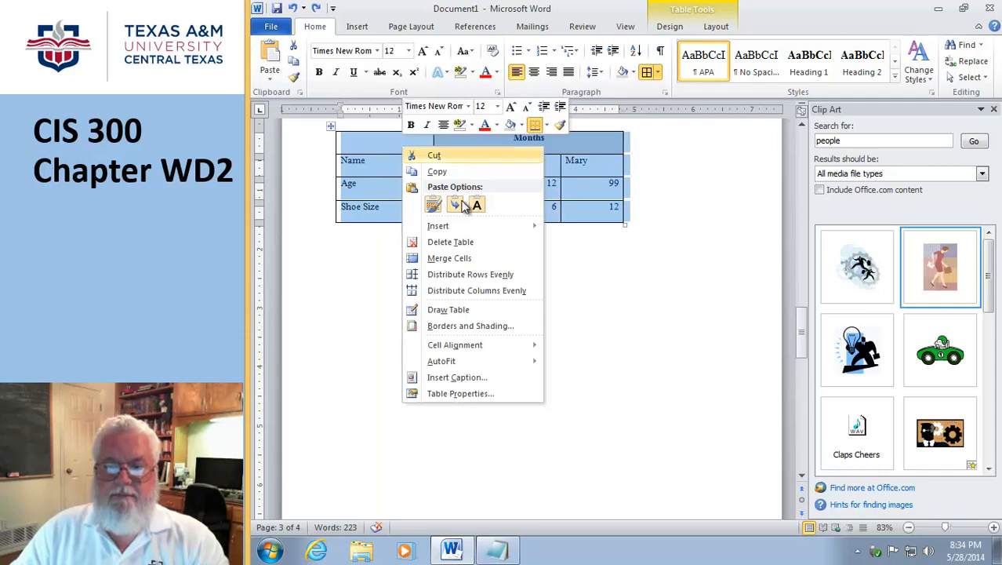
{"action": "key", "text": "Escape"}
{"action": "left_click", "coordinate": [693, 240]}
{"action": "left_click_drag", "start_coordinate": [633, 217], "coordinate": [353, 151]}
{"action": "key", "text": "Delete"}
{"action": "left_click", "coordinate": [353, 146]}
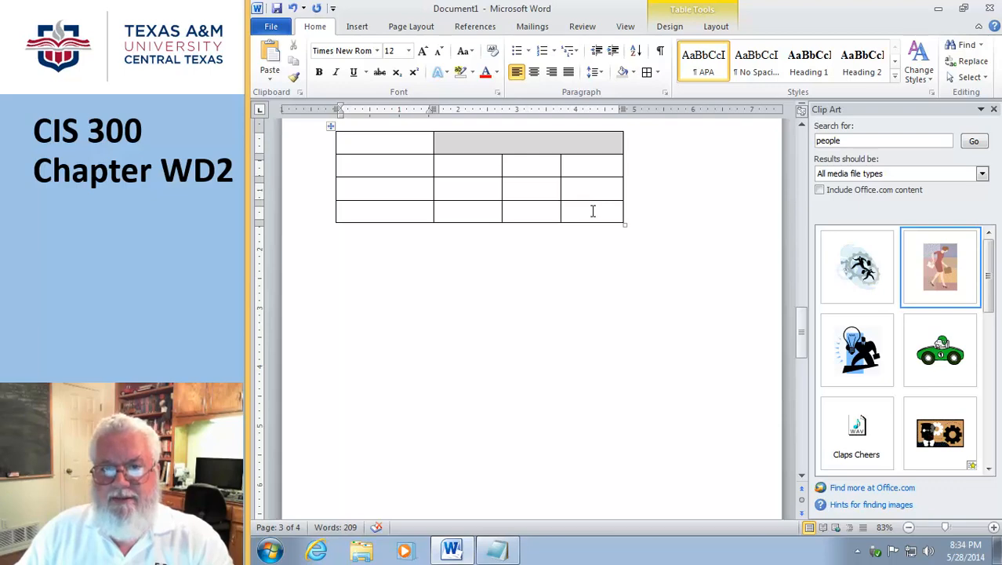
{"action": "right_click", "coordinate": [418, 149]}
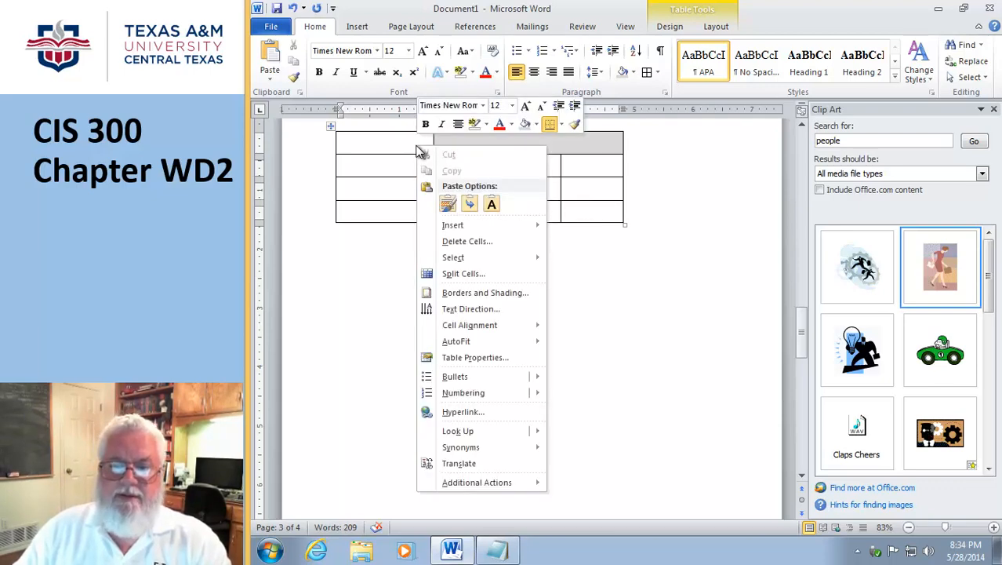
{"action": "left_click", "coordinate": [464, 241]}
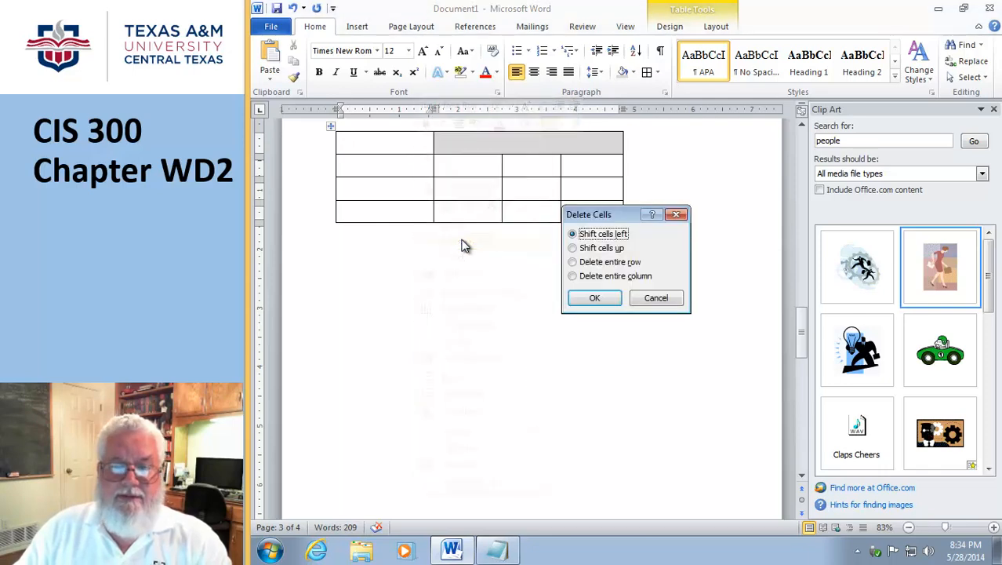
{"action": "left_click", "coordinate": [654, 301]}
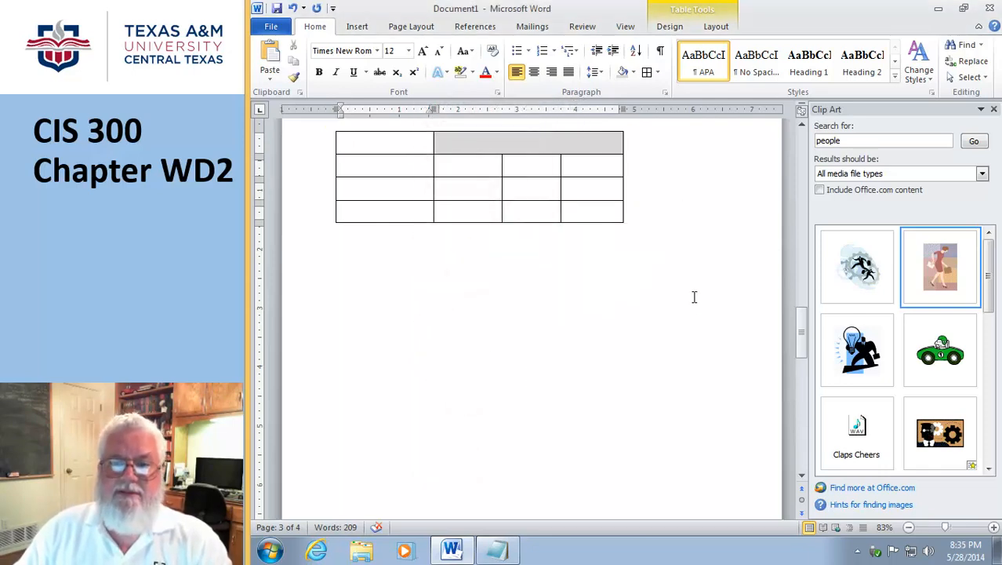
Delete the entire empty table from page 3
{"action": "left_click_drag", "start_coordinate": [593, 214], "coordinate": [390, 149]}
{"action": "right_click", "coordinate": [390, 149]}
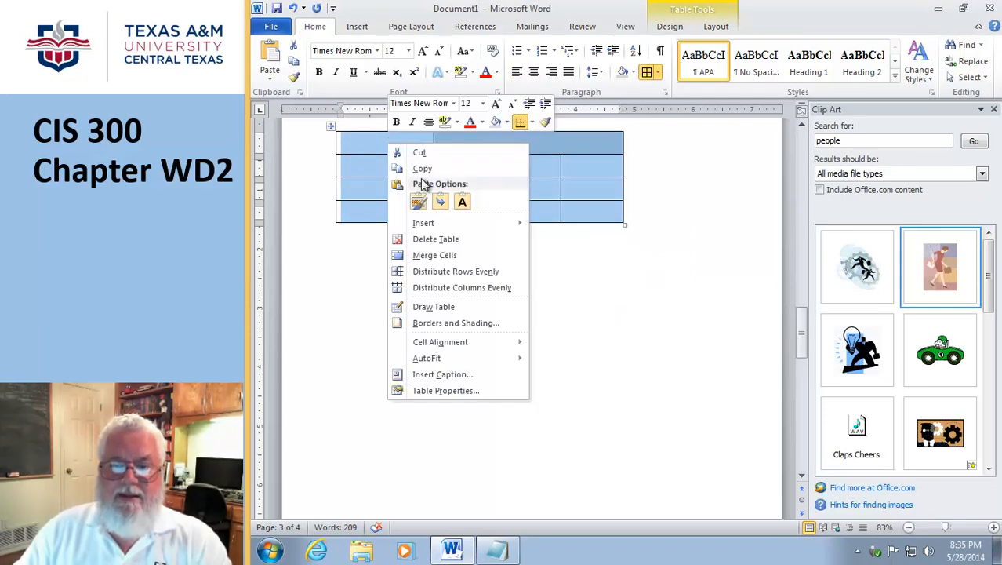
{"action": "left_click", "coordinate": [435, 241]}
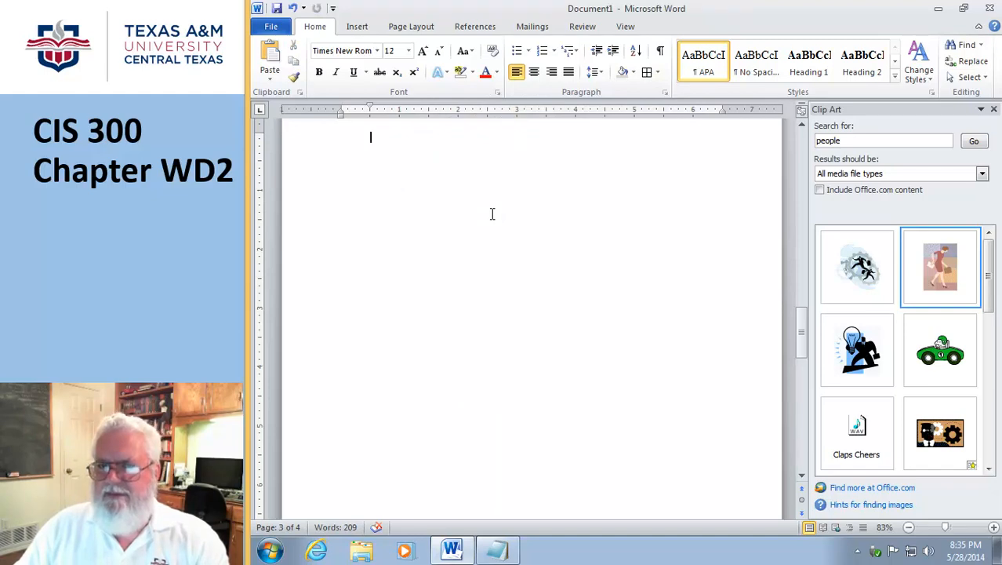
Close the Clip Art pane with the document's first page in view
{"action": "scroll", "coordinate": [493, 215], "scroll_direction": "up", "scroll_amount": 1}
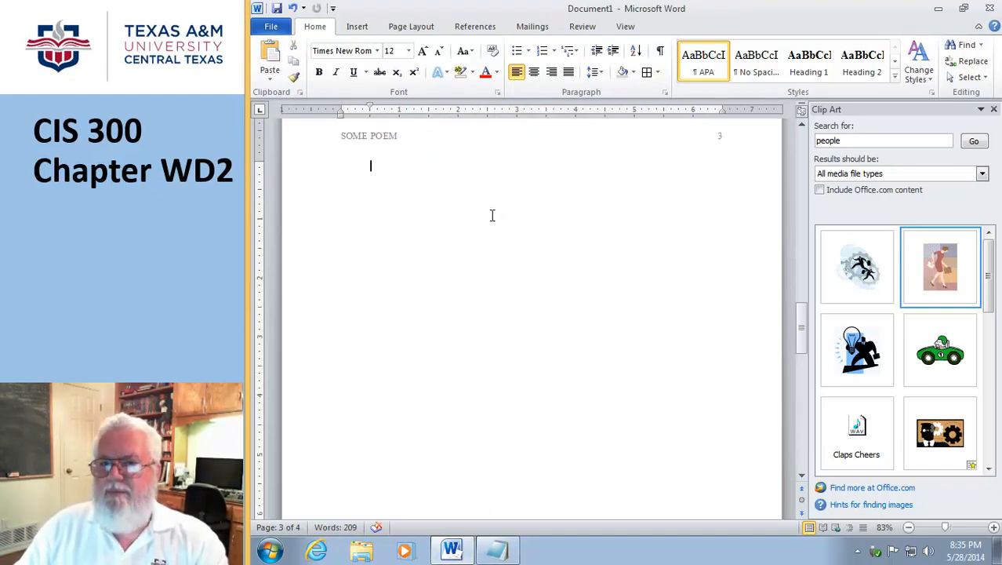
{"action": "left_click_drag", "start_coordinate": [803, 336], "coordinate": [803, 155]}
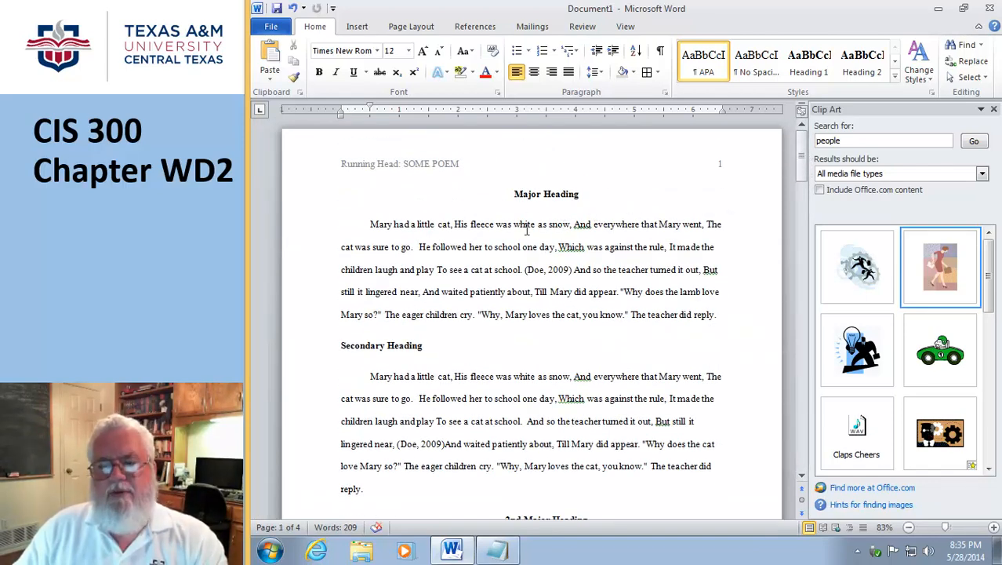
{"action": "left_click", "coordinate": [994, 109]}
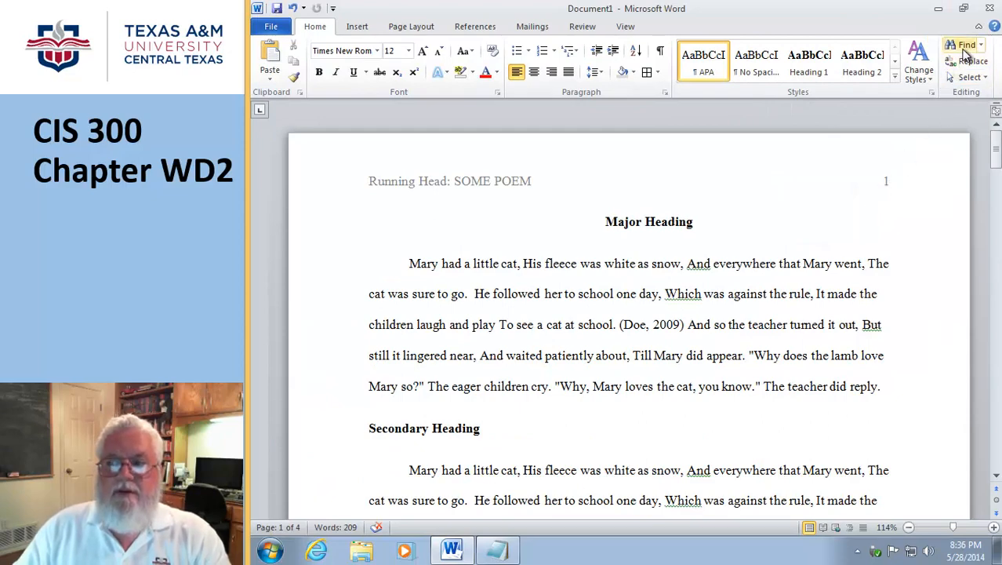
Search the document for "Mary" and look over the highlighted matches on the first page
{"action": "left_click", "coordinate": [966, 48]}
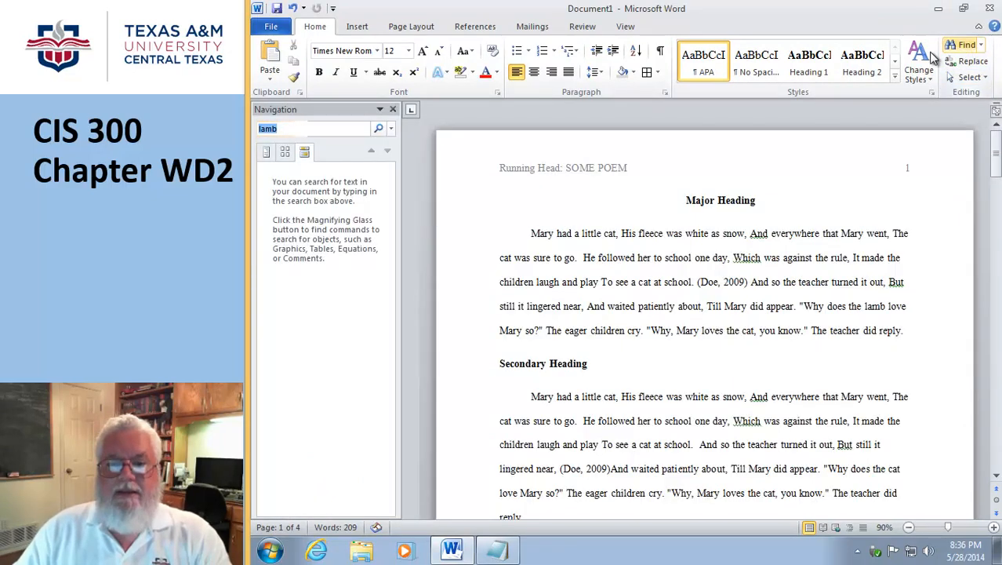
{"action": "double_click", "coordinate": [256, 128]}
{"action": "type", "text": "Mar"}
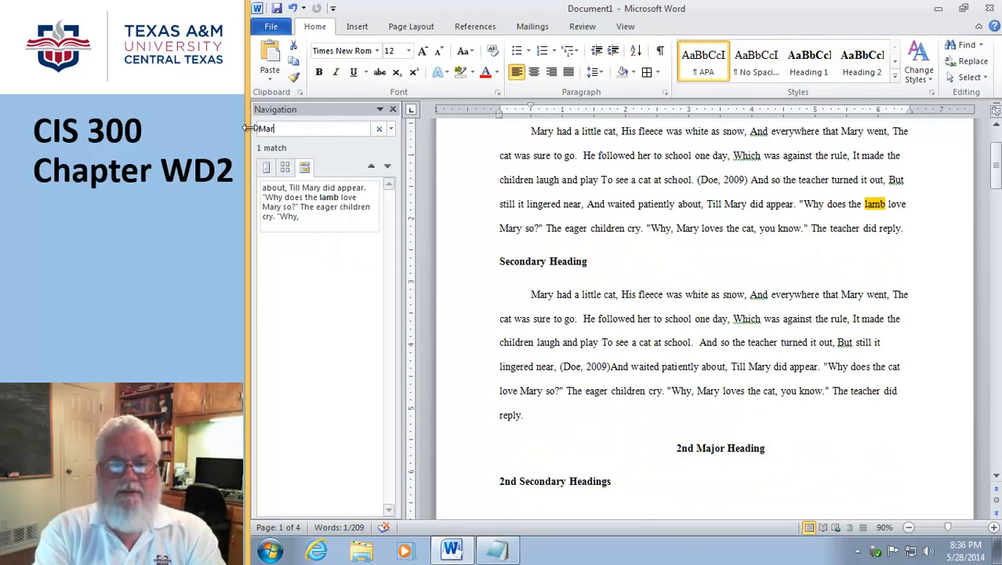
{"action": "type", "text": "y"}
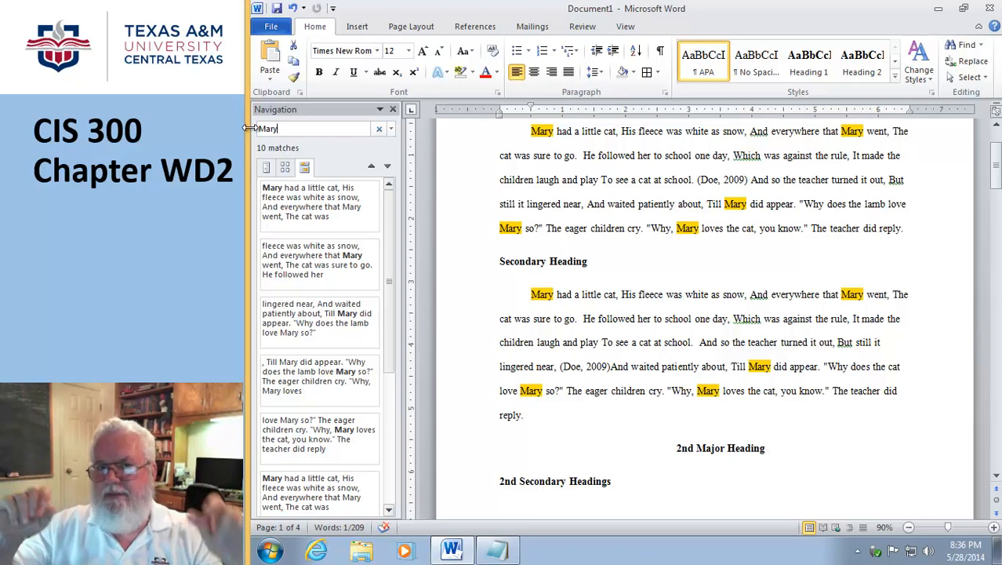
{"action": "left_click", "coordinate": [606, 218]}
{"action": "scroll", "coordinate": [606, 218], "scroll_direction": "down", "scroll_amount": 2}
{"action": "scroll", "coordinate": [606, 218], "scroll_direction": "up", "scroll_amount": 4}
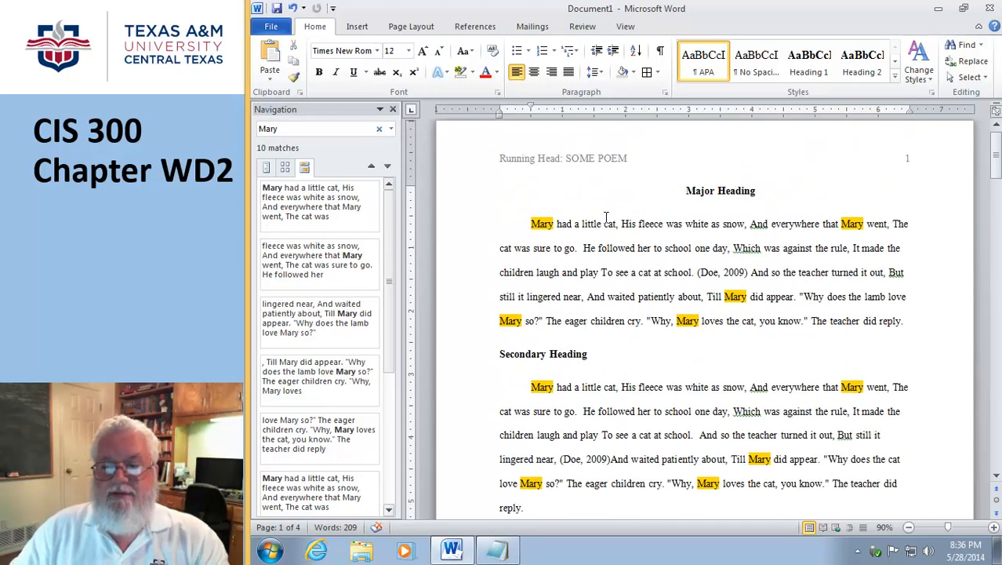
{"action": "scroll", "coordinate": [606, 218], "scroll_direction": "down", "scroll_amount": 2}
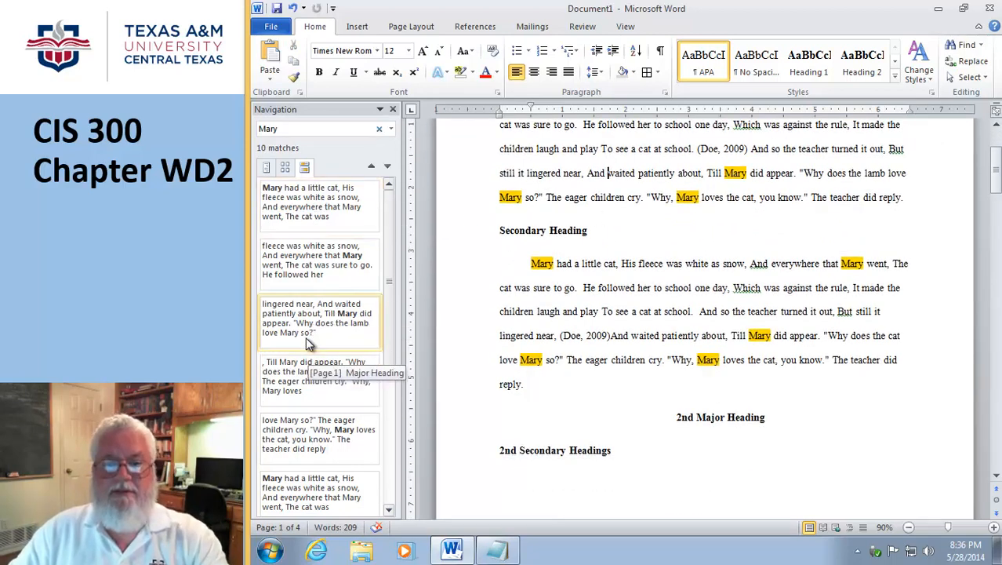
Browse the search by headings, by page thumbnails and by results, and restart Find
{"action": "left_click", "coordinate": [267, 168]}
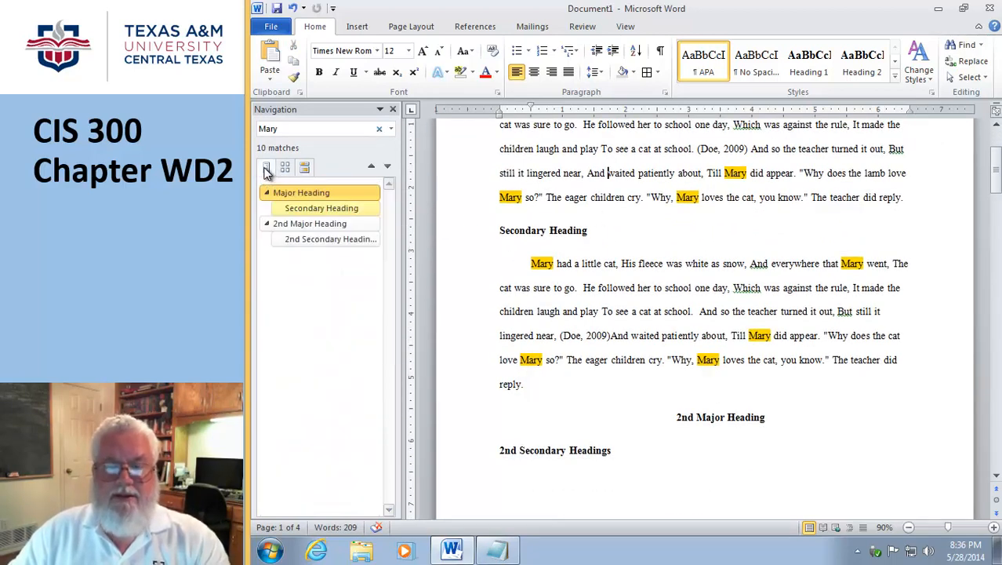
{"action": "left_click", "coordinate": [286, 170]}
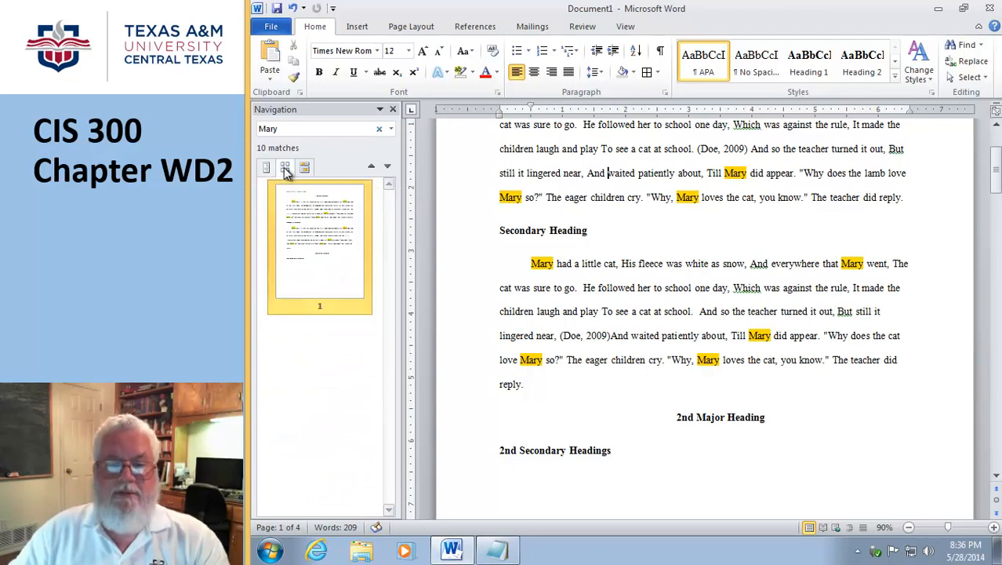
{"action": "left_click", "coordinate": [306, 168]}
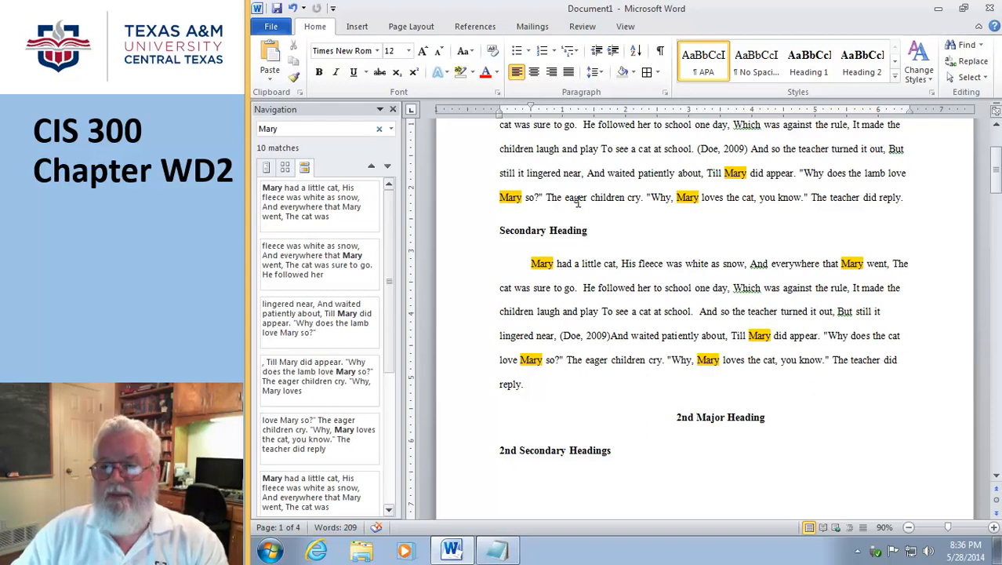
{"action": "left_click", "coordinate": [967, 45]}
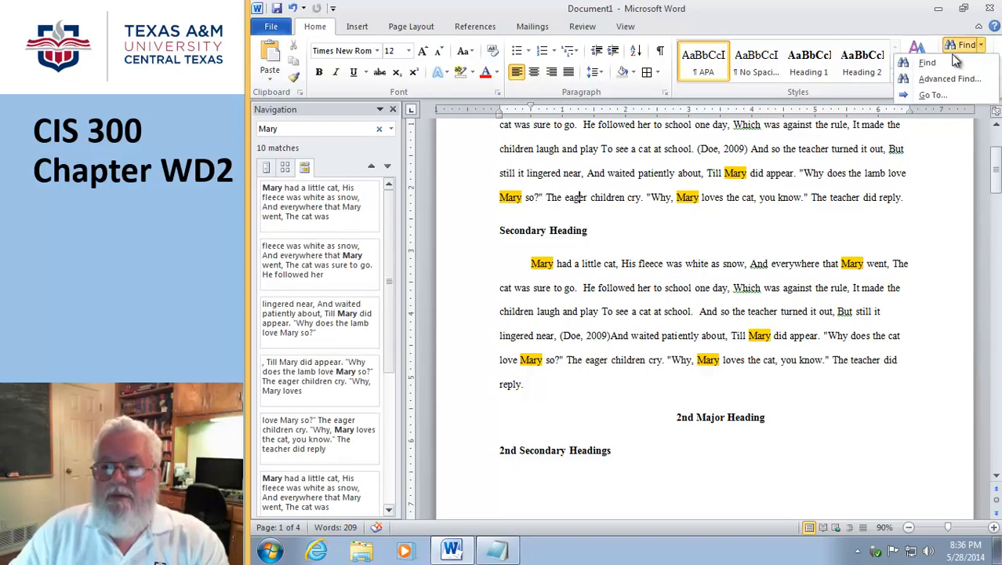
{"action": "left_click", "coordinate": [927, 65]}
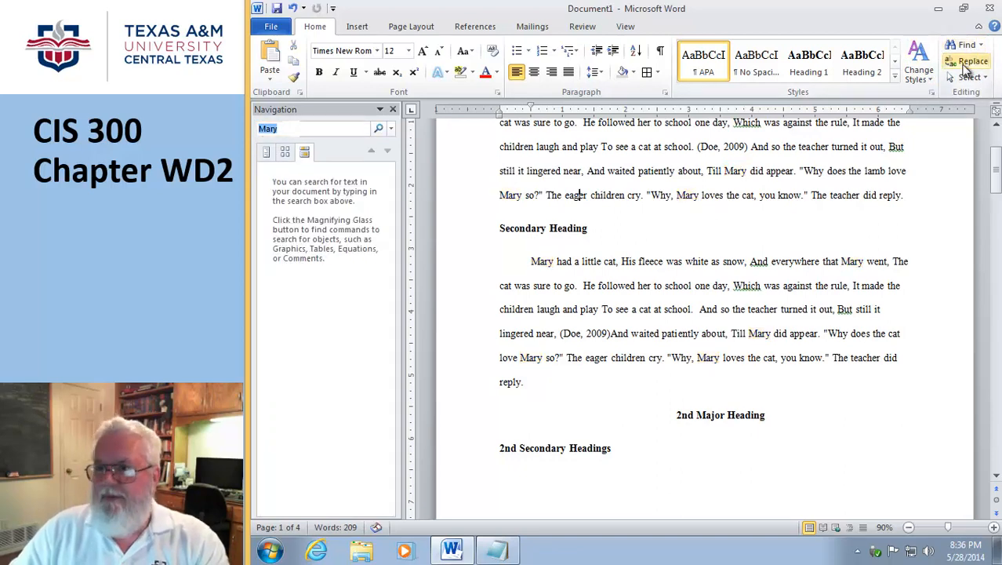
Step through the occurrences of "Mary" with Advanced Find, then close the search dialog and the Navigation pane
{"action": "left_click", "coordinate": [980, 46]}
{"action": "left_click", "coordinate": [949, 79]}
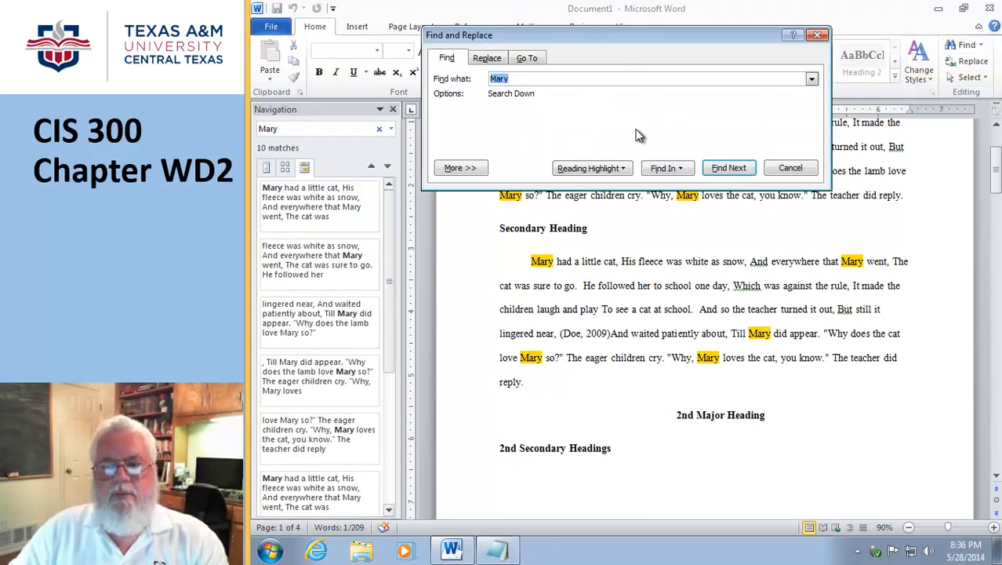
{"action": "left_click", "coordinate": [726, 170]}
{"action": "left_click", "coordinate": [726, 169]}
{"action": "left_click", "coordinate": [726, 169]}
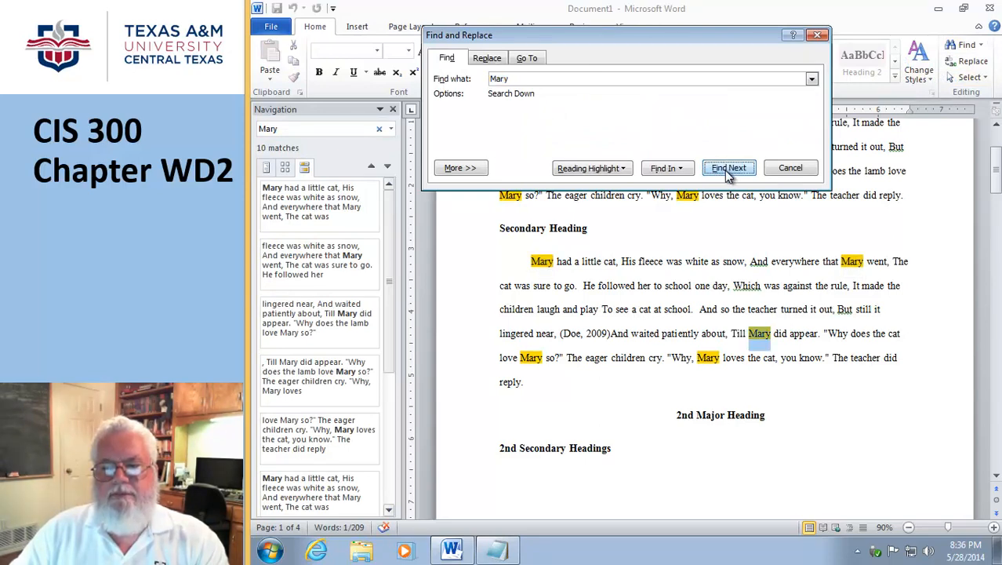
{"action": "left_click", "coordinate": [727, 170]}
{"action": "left_click", "coordinate": [728, 171]}
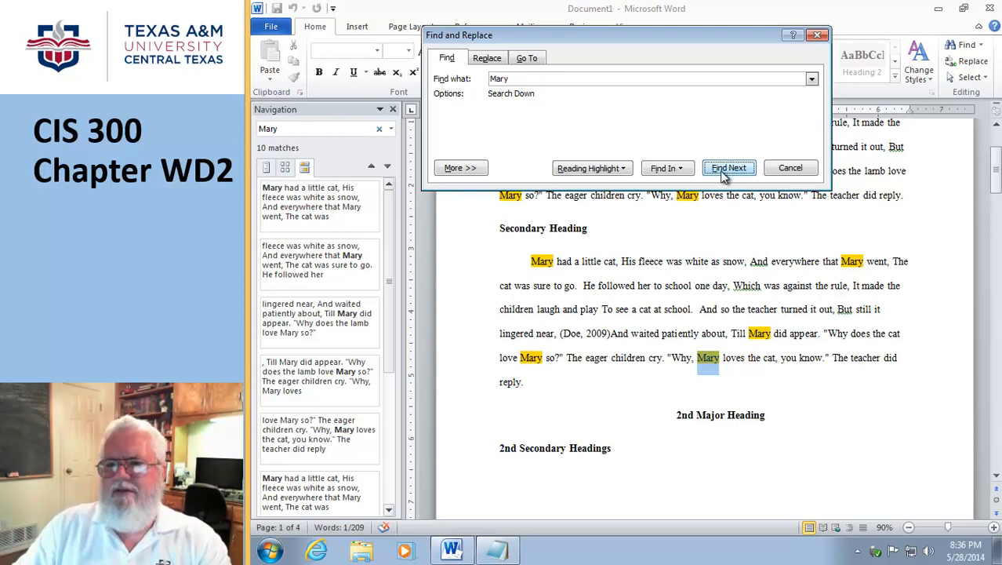
{"action": "left_click_drag", "start_coordinate": [639, 44], "coordinate": [665, 52]}
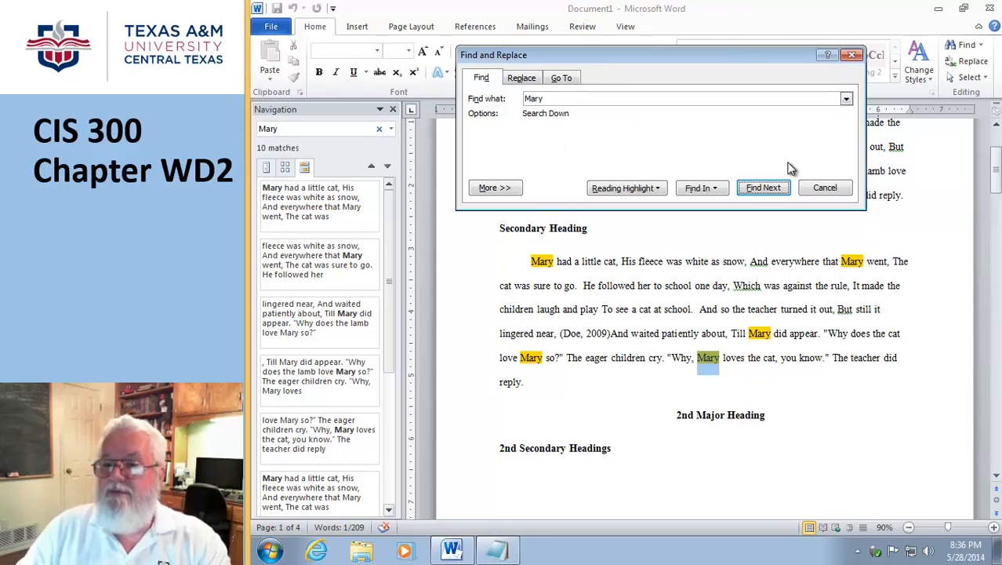
{"action": "left_click", "coordinate": [855, 56]}
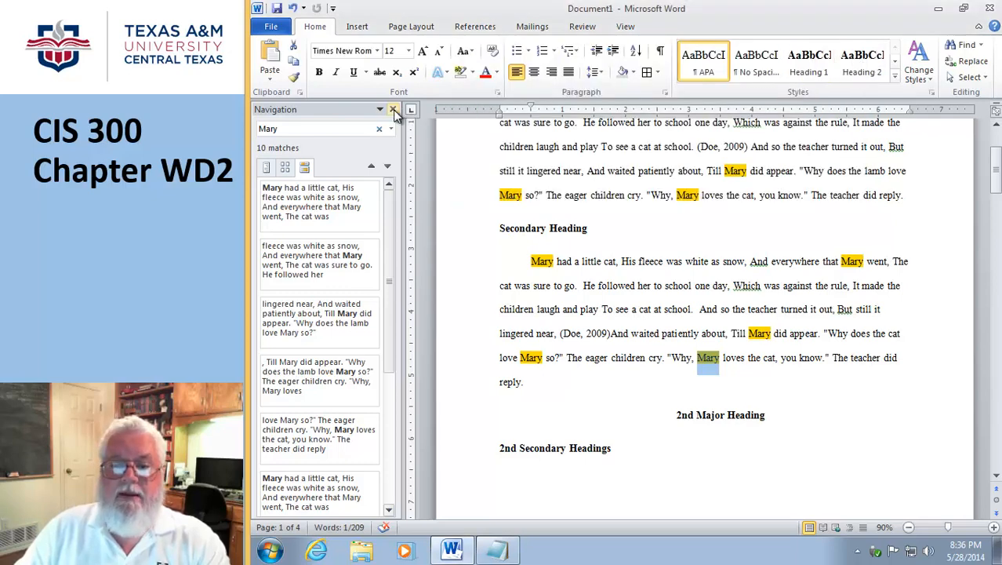
{"action": "left_click", "coordinate": [393, 109]}
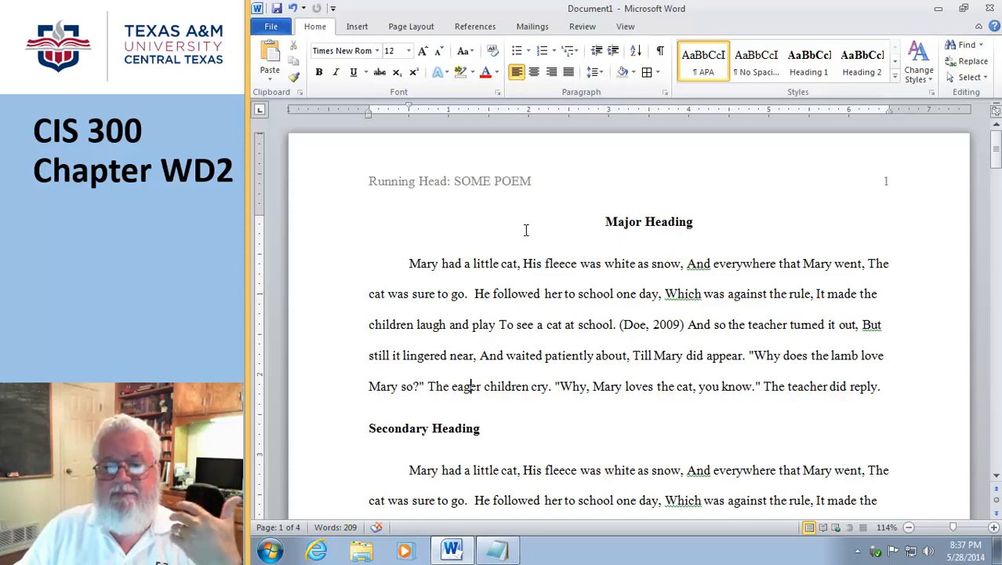
Set up a replacement of the word "cat" with "lamb"
{"action": "left_click", "coordinate": [973, 62]}
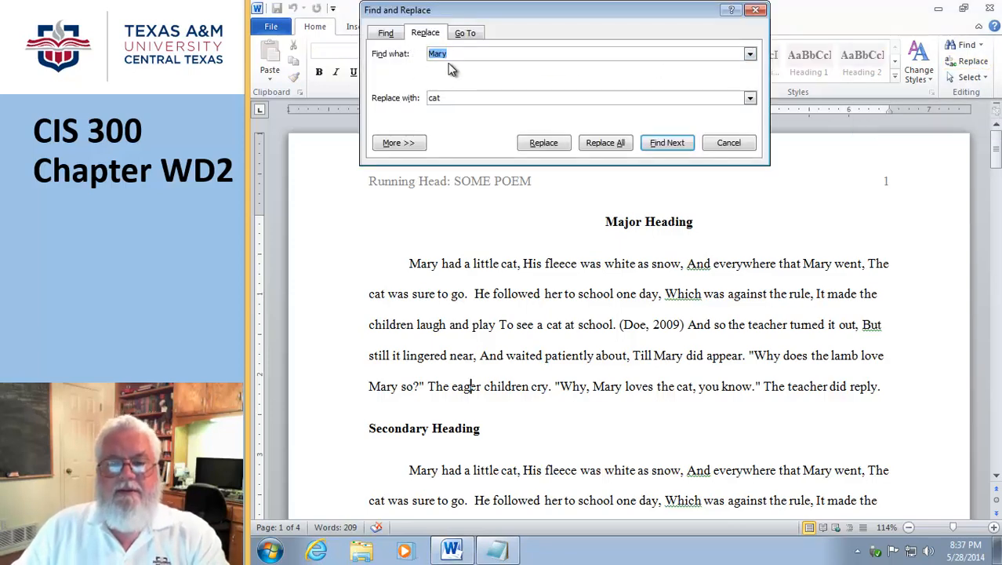
{"action": "type", "text": "cat"}
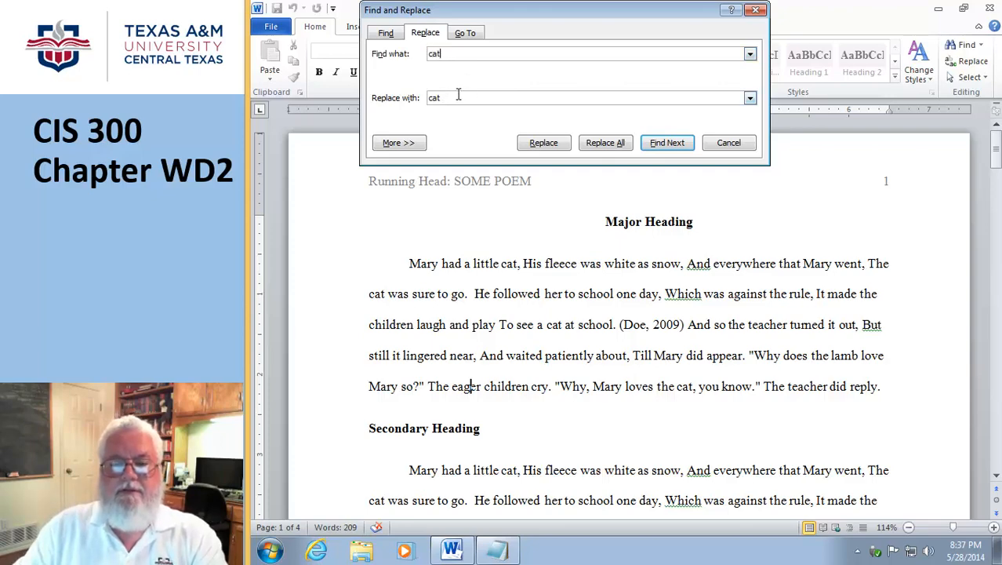
{"action": "left_click_drag", "start_coordinate": [458, 96], "coordinate": [420, 99]}
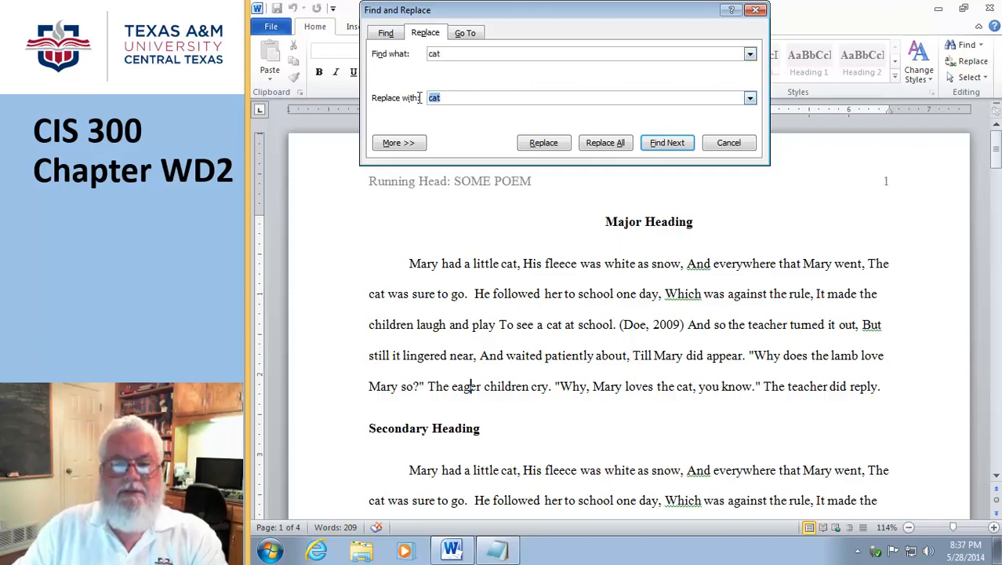
{"action": "type", "text": "la"}
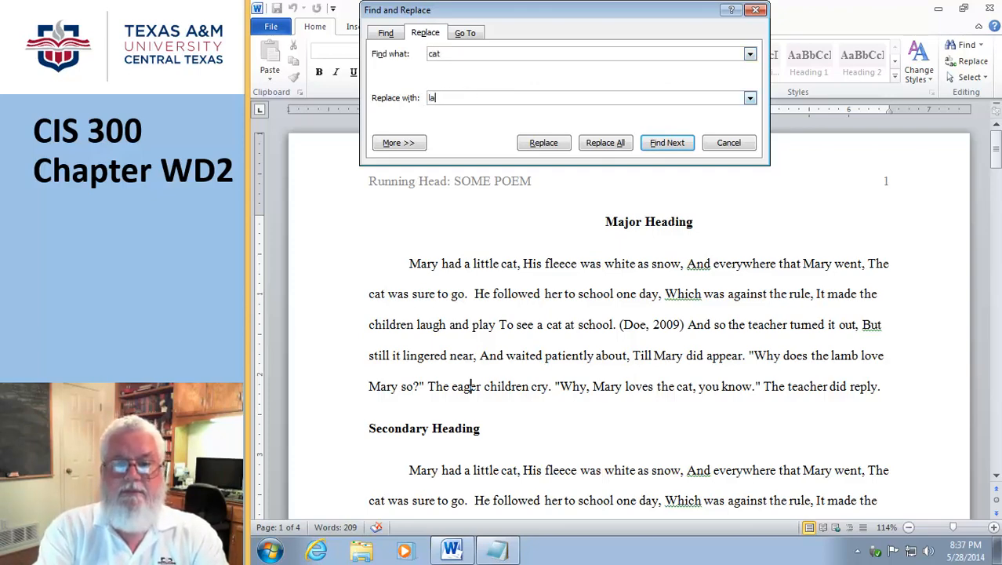
{"action": "type", "text": "mb"}
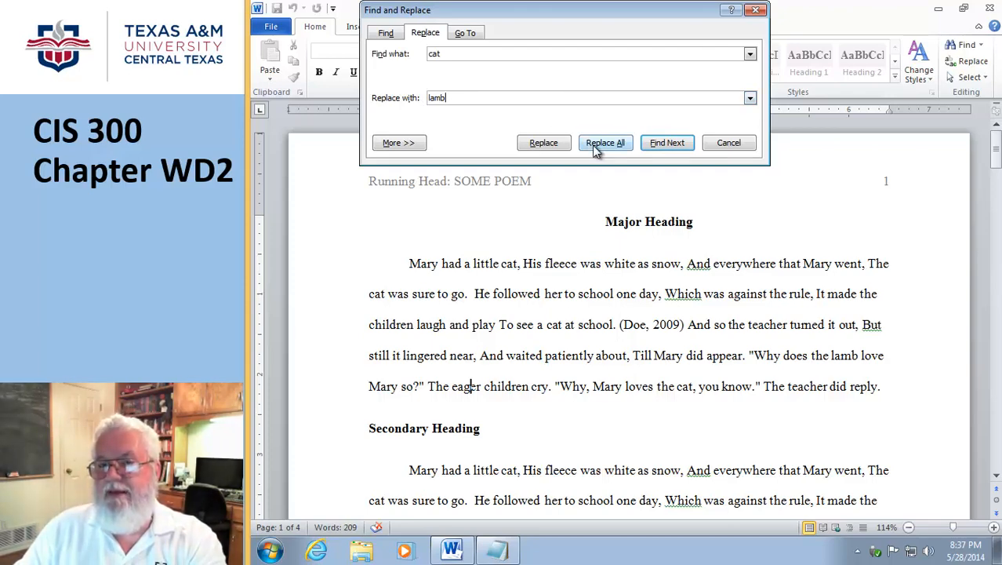
Replace "cat" with "lamb" one occurrence at a time, skipping the one in "The cat was sure to go" under Secondary Heading
{"action": "left_click", "coordinate": [541, 143]}
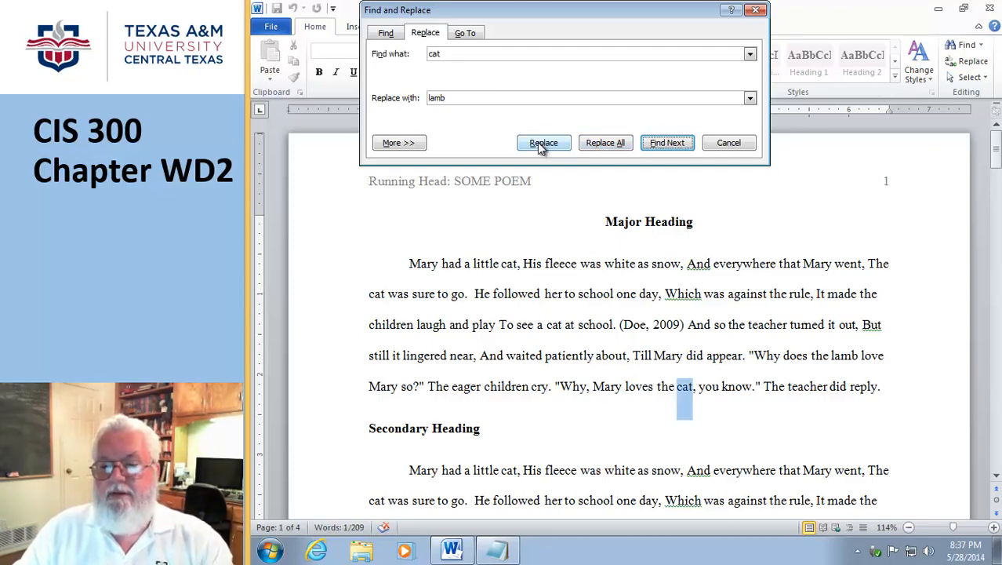
{"action": "left_click", "coordinate": [541, 143]}
{"action": "left_click", "coordinate": [541, 143]}
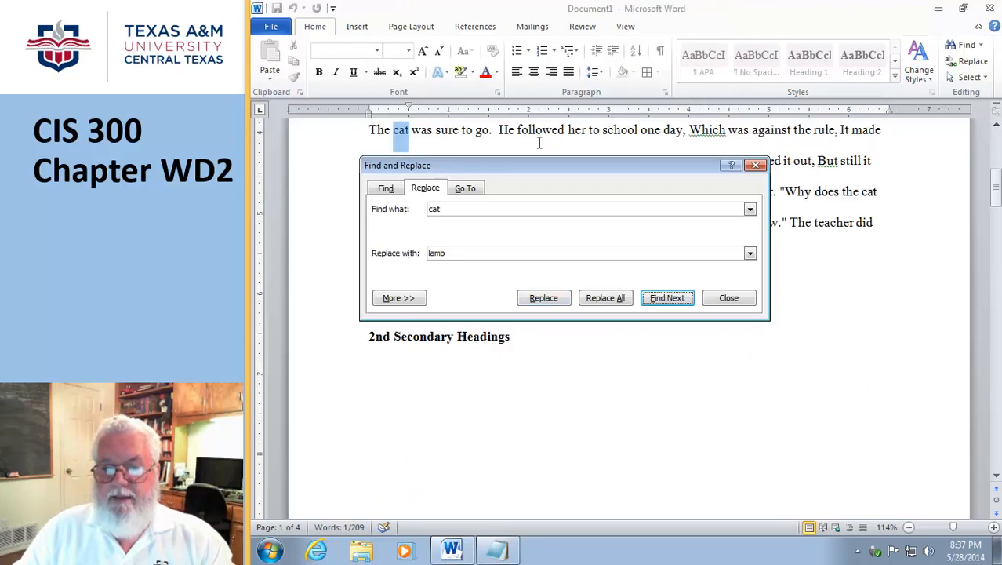
{"action": "left_click", "coordinate": [655, 302]}
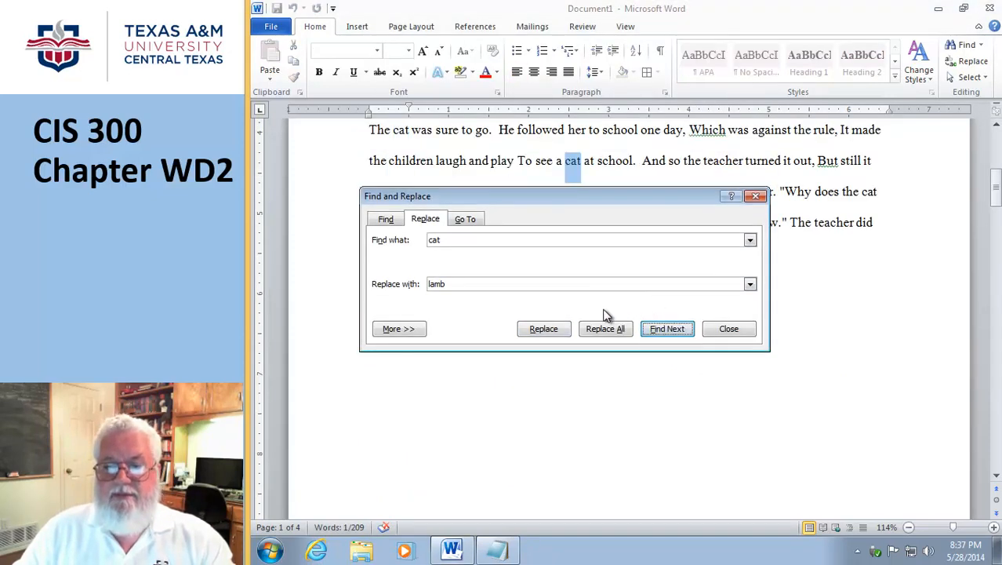
{"action": "left_click", "coordinate": [546, 330]}
{"action": "left_click", "coordinate": [547, 331]}
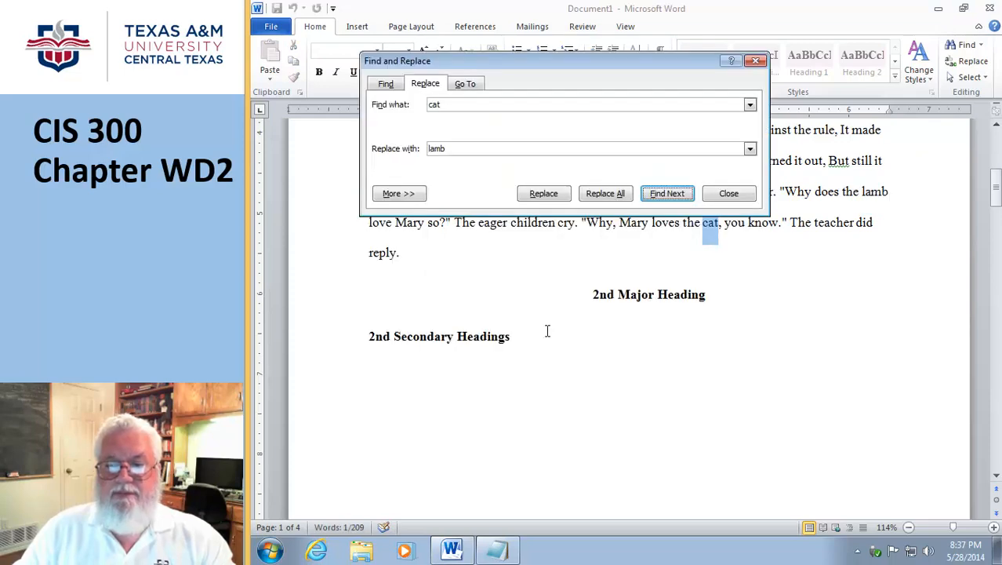
Replace all remaining occurrences of "cat" with "lamb" and close Find and Replace
{"action": "left_click", "coordinate": [596, 196]}
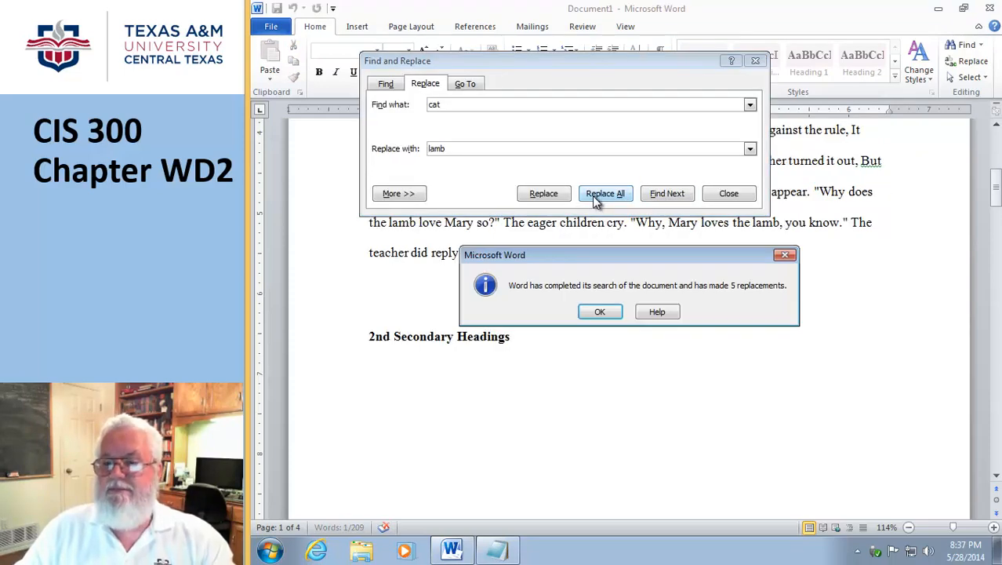
{"action": "left_click", "coordinate": [602, 313]}
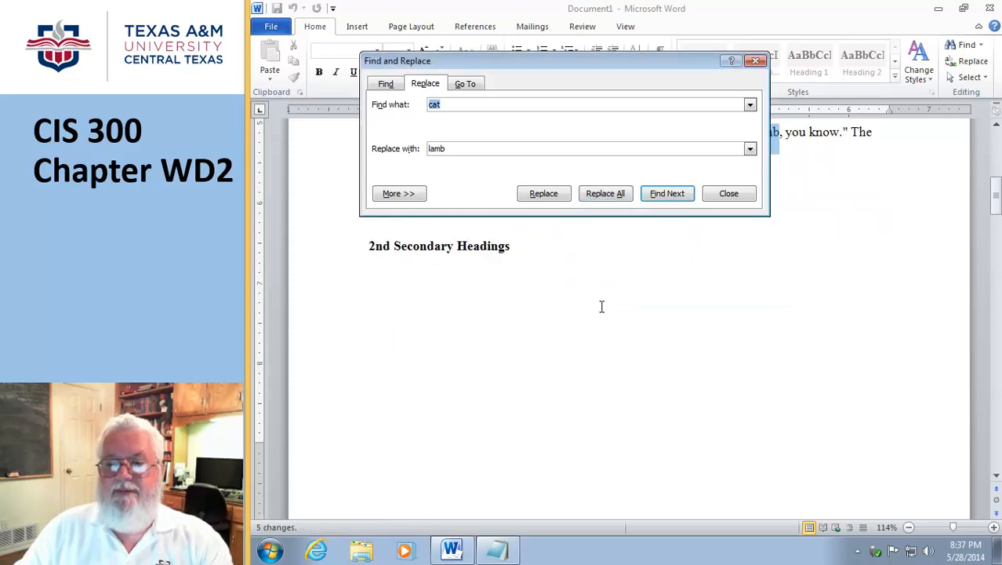
{"action": "left_click", "coordinate": [756, 62]}
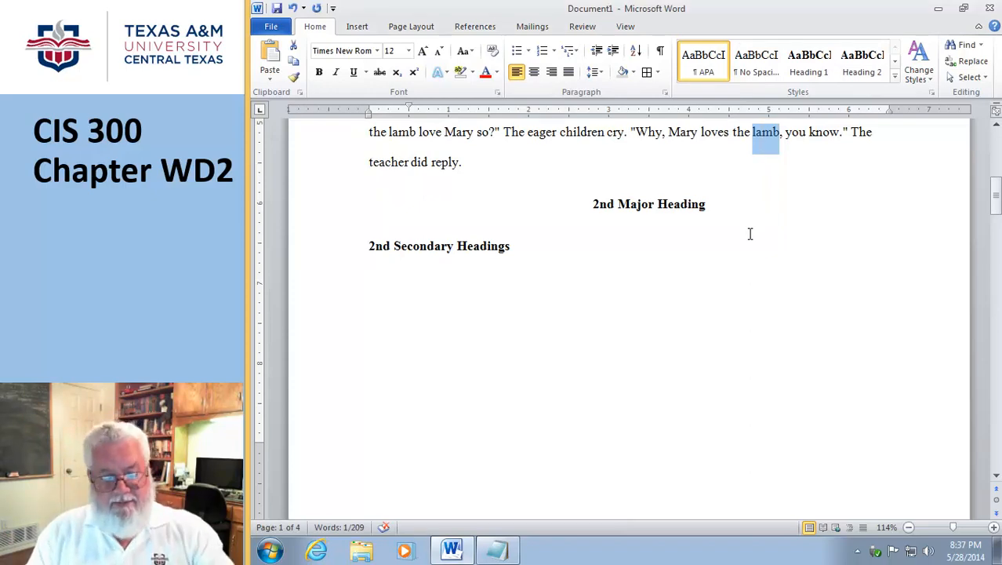
Open Find for the selected word "lamb" and close it, then open Replace and cancel it without changes
{"action": "key", "text": "ctrl+f"}
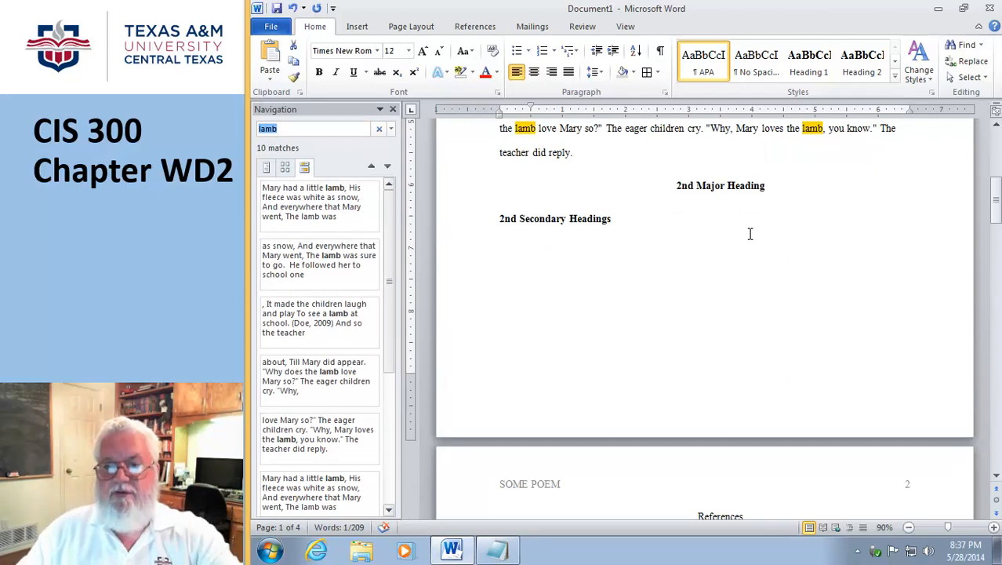
{"action": "left_click", "coordinate": [393, 109]}
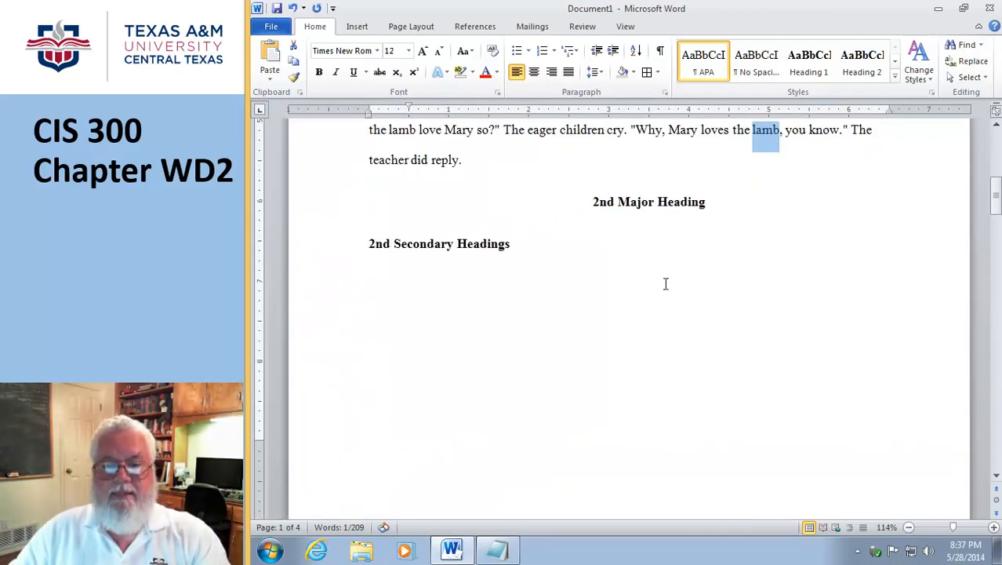
{"action": "key", "text": "ctrl+h"}
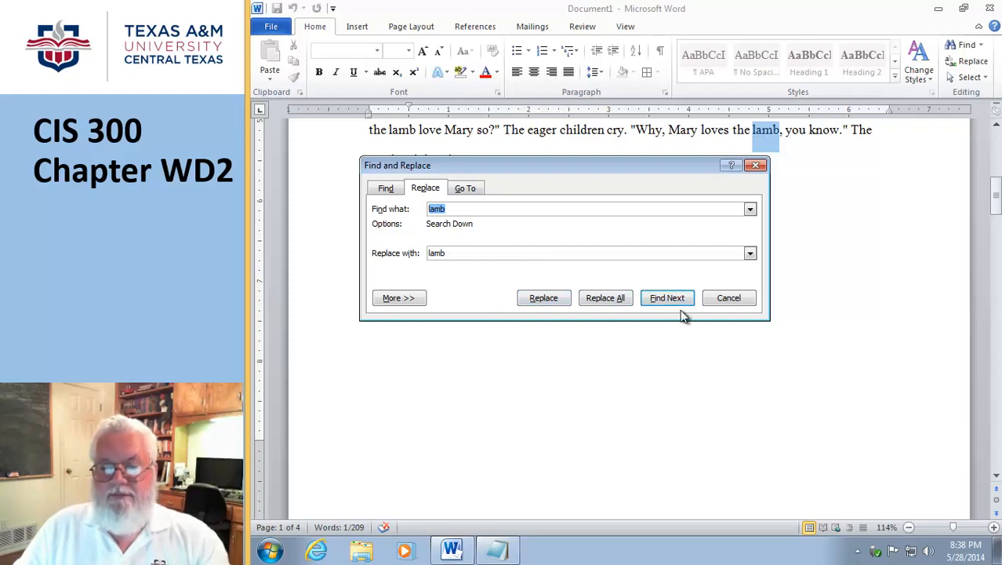
{"action": "left_click", "coordinate": [725, 298]}
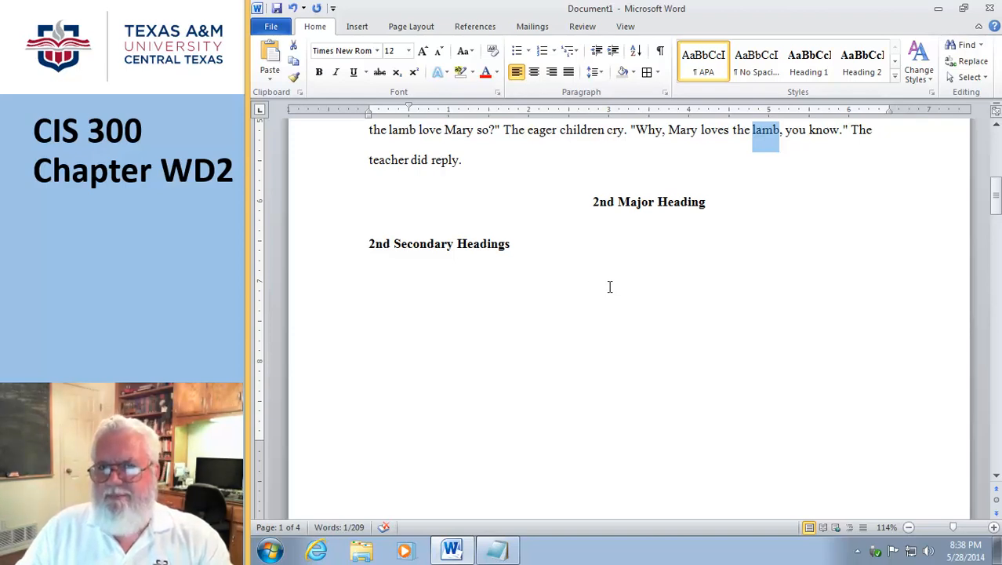
Insert a new line below the first "Secondary Heading" containing a first name and the number 42, separated by a tab
{"action": "scroll", "coordinate": [620, 272], "scroll_direction": "up", "scroll_amount": 5}
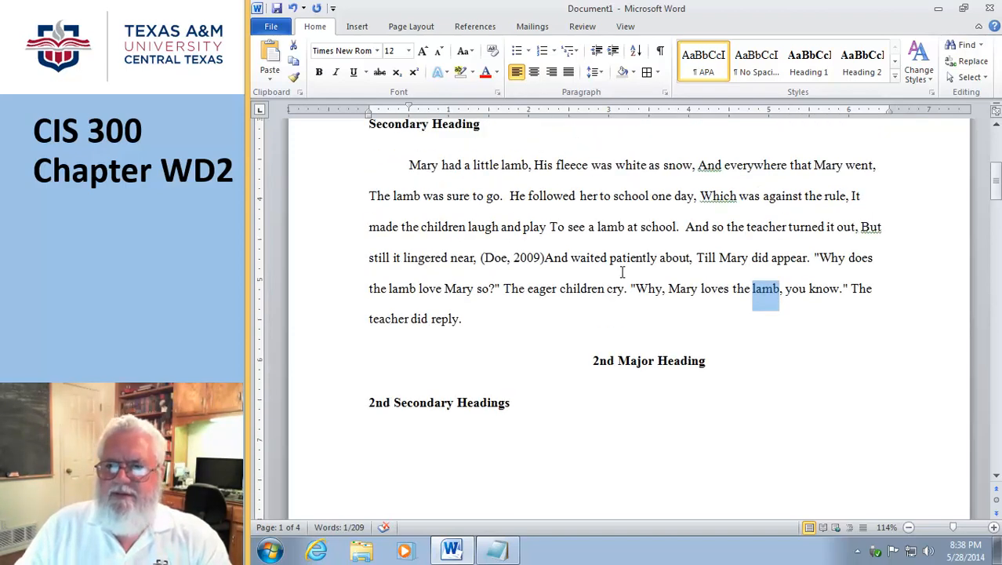
{"action": "left_click", "coordinate": [466, 163]}
{"action": "left_click", "coordinate": [506, 165]}
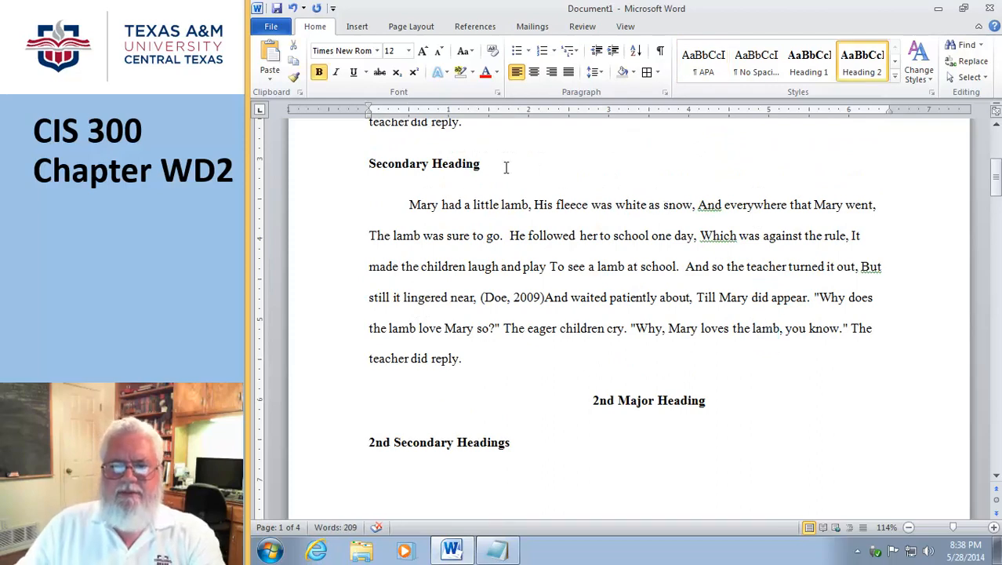
{"action": "key", "text": "Return"}
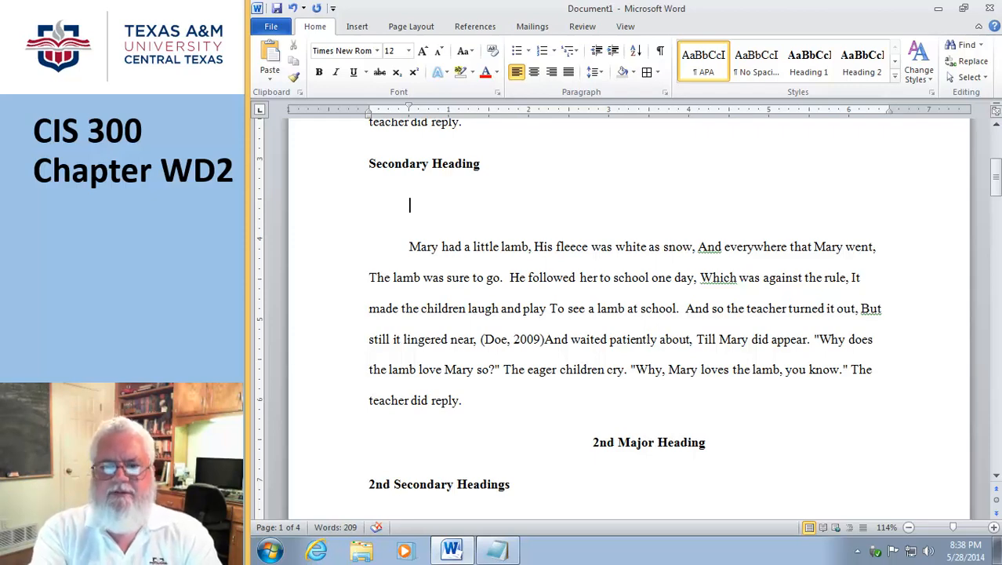
{"action": "type", "text": "John"}
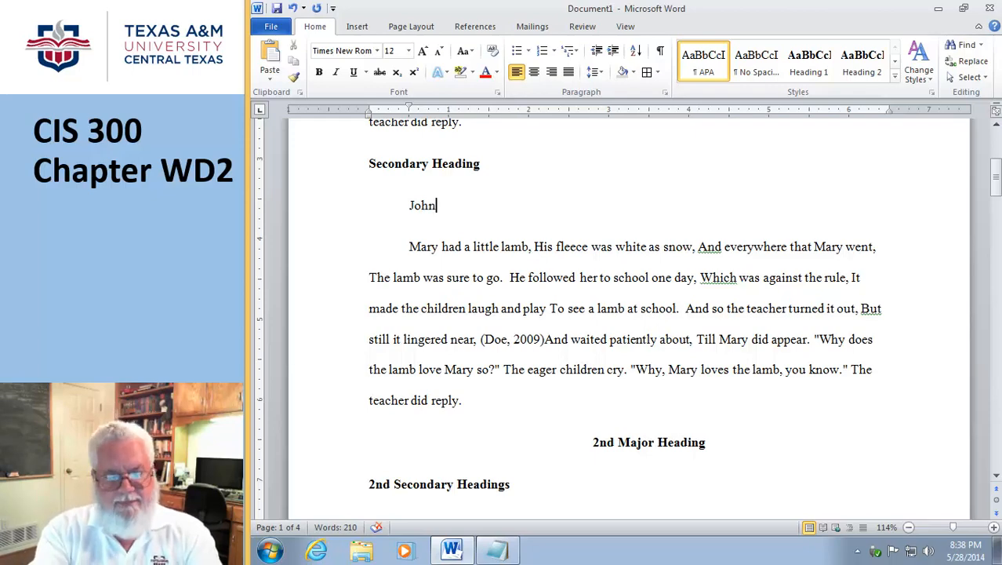
{"action": "key", "text": "Tab"}
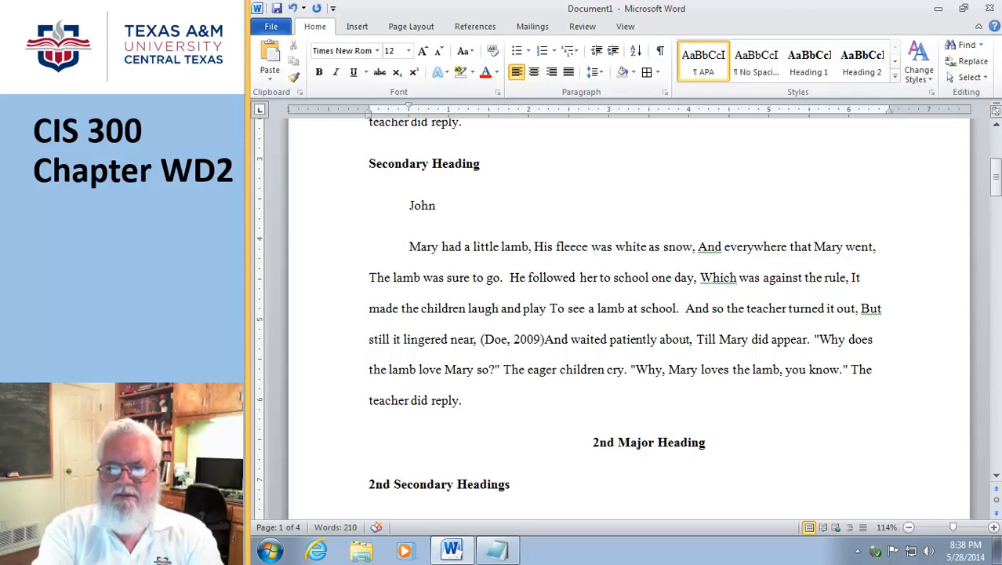
{"action": "type", "text": "42"}
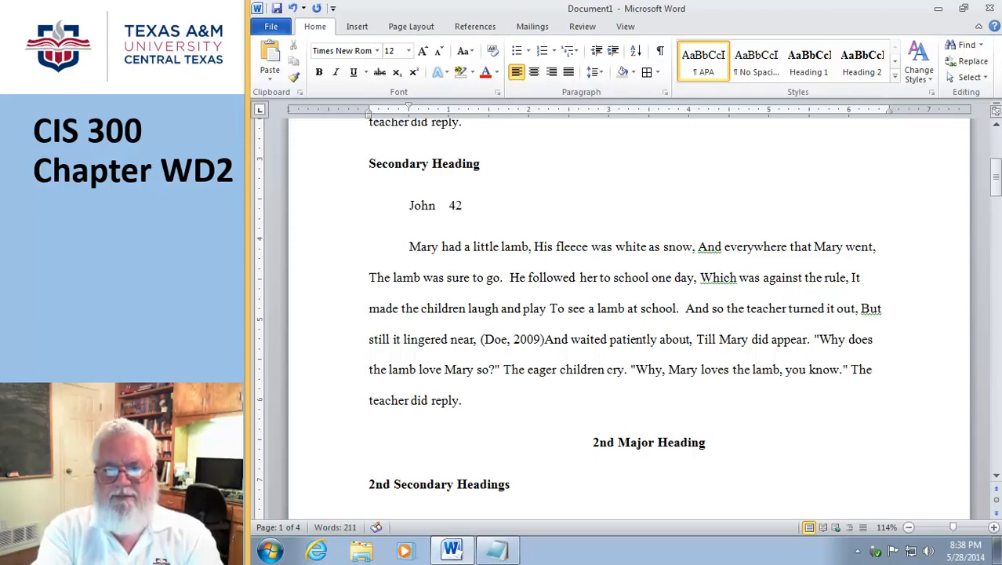
Add two more lines below it, each with a first name and a tab-separated number, 12 and 99
{"action": "key", "text": "Return"}
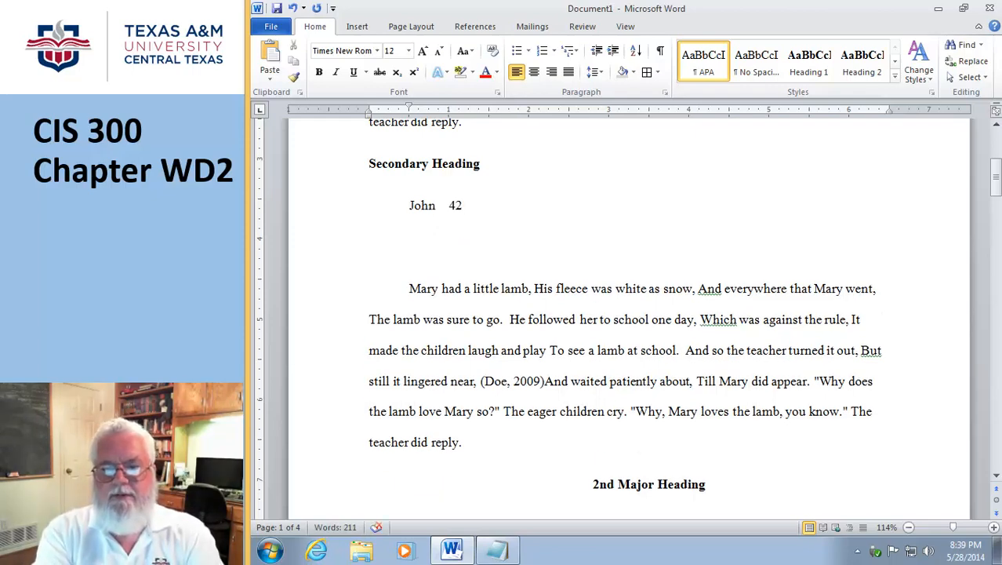
{"action": "type", "text": "Sue"}
{"action": "key", "text": "Tab"}
{"action": "type", "text": "12"}
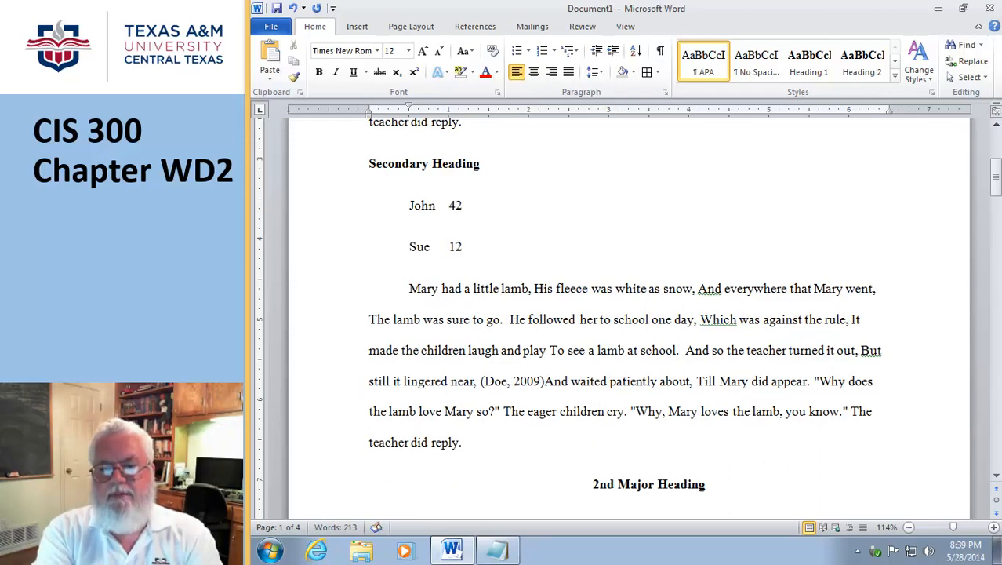
{"action": "key", "text": "Return"}
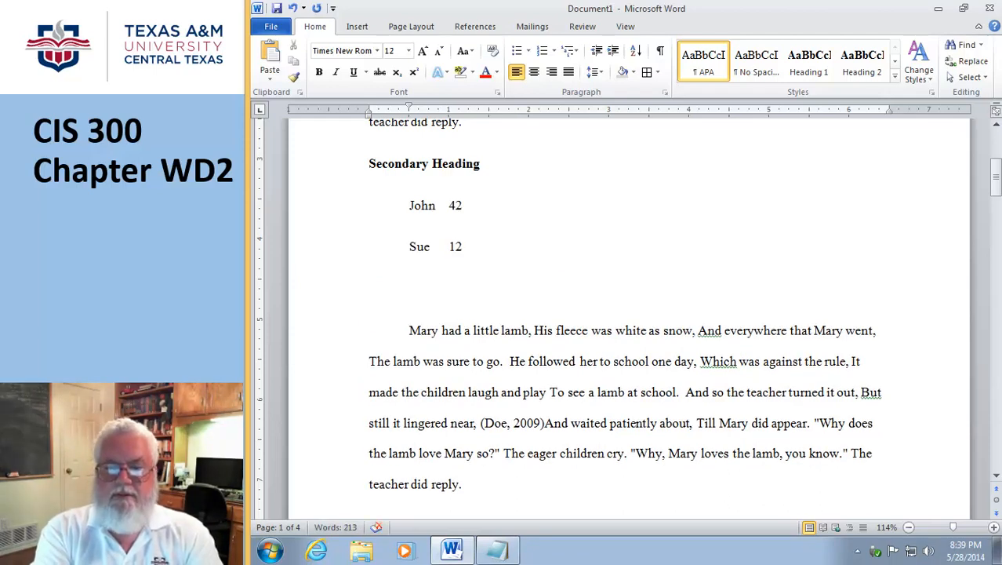
{"action": "type", "text": "Mary"}
{"action": "key", "text": "Tab"}
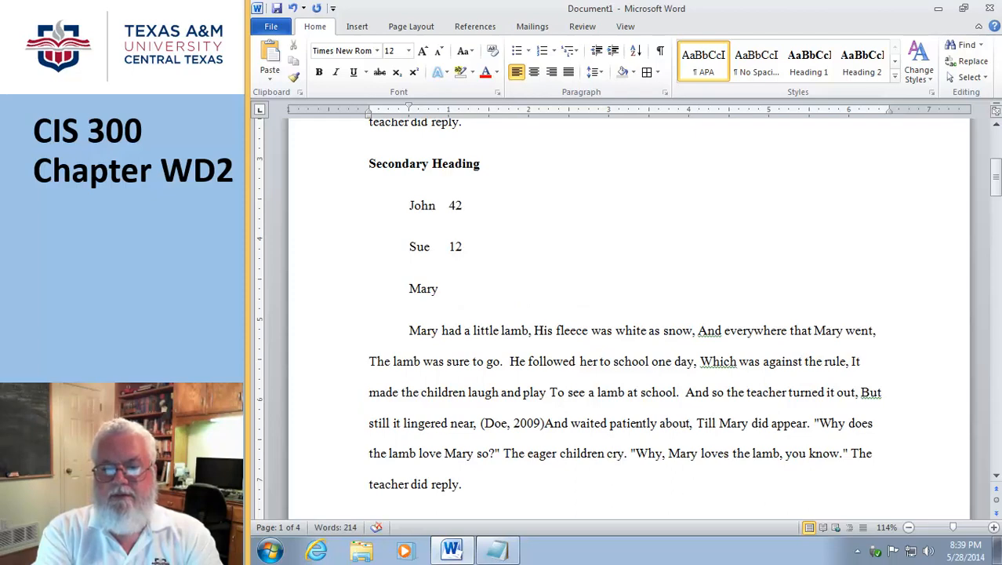
{"action": "type", "text": "99"}
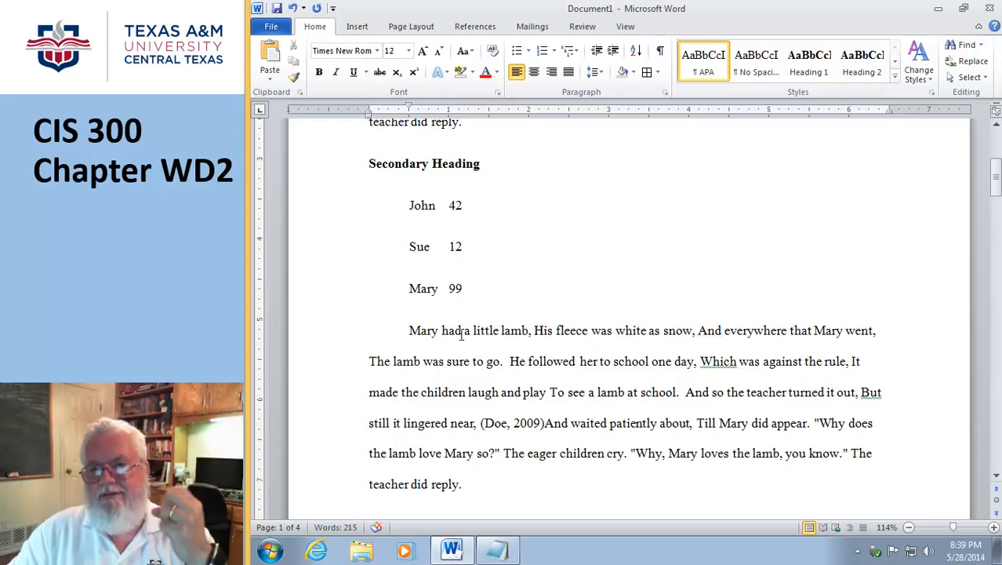
Append "Long Name" to the first name in the first line below "Secondary Heading"
{"action": "left_click", "coordinate": [438, 207]}
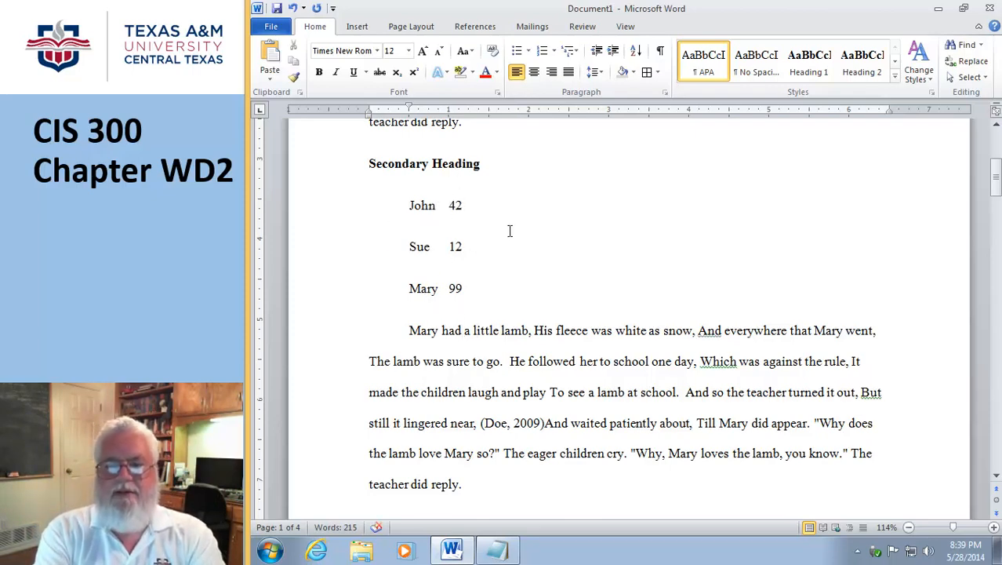
{"action": "type", "text": "Long"}
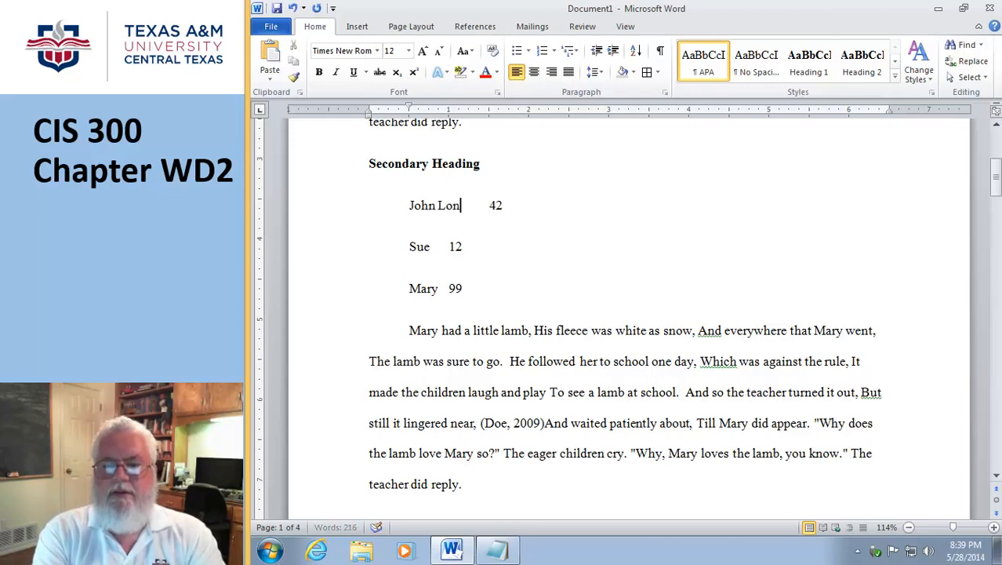
{"action": "type", "text": " Name"}
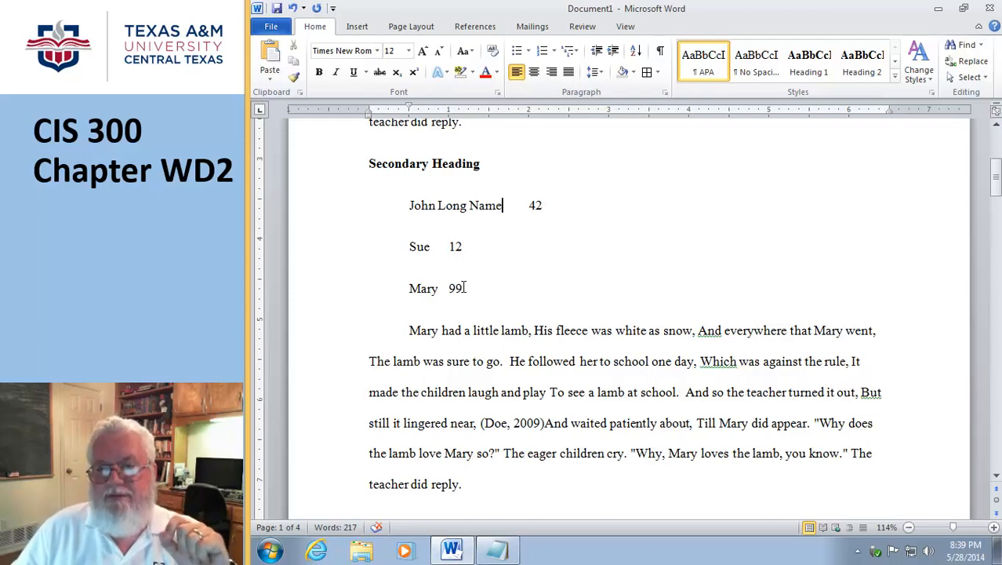
Set a left tab stop at 2 inches for all three name-and-number lines
{"action": "left_click_drag", "start_coordinate": [464, 288], "coordinate": [420, 223]}
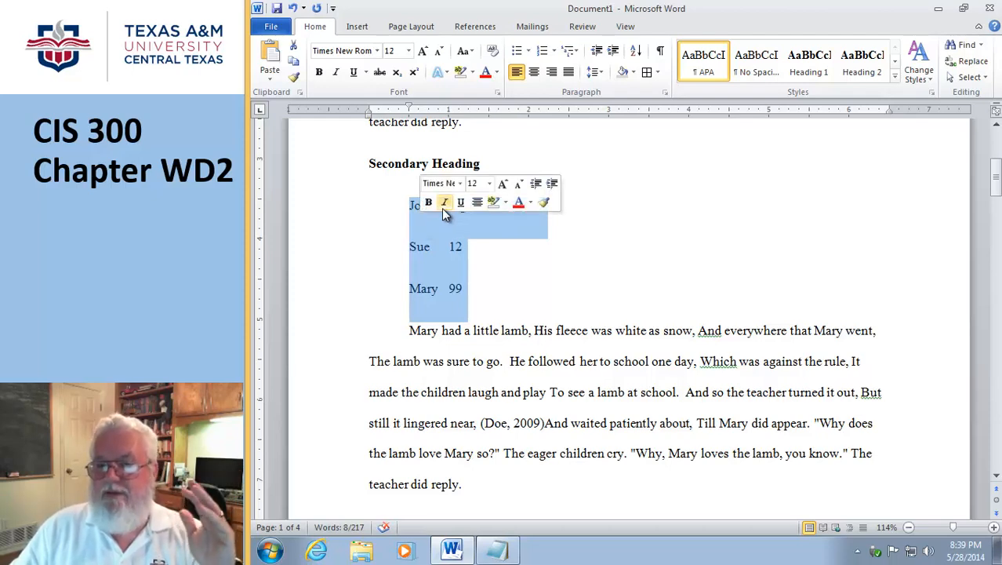
{"action": "left_click", "coordinate": [415, 206]}
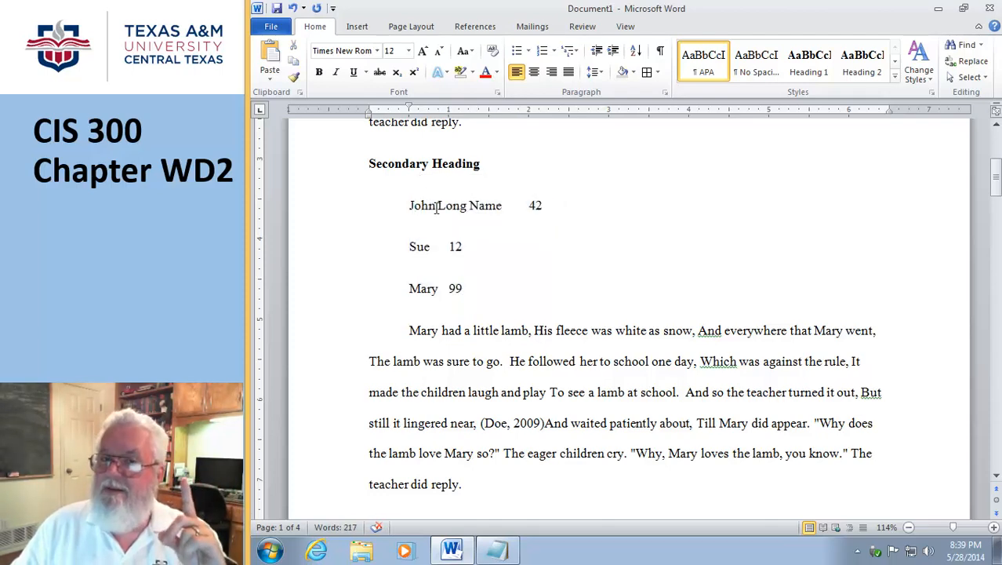
{"action": "left_click", "coordinate": [461, 288]}
{"action": "left_click_drag", "start_coordinate": [461, 288], "coordinate": [421, 222]}
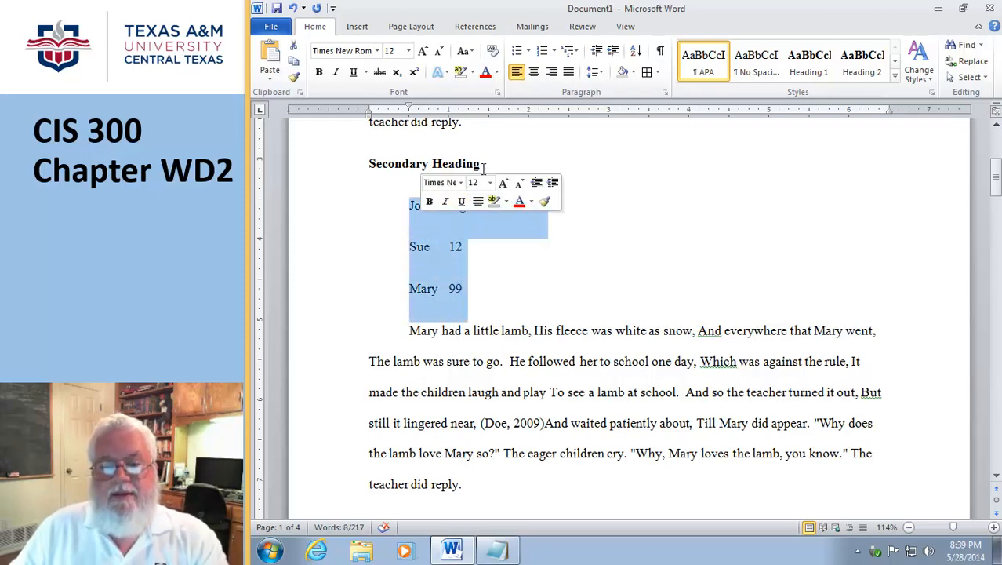
{"action": "left_click", "coordinate": [261, 111]}
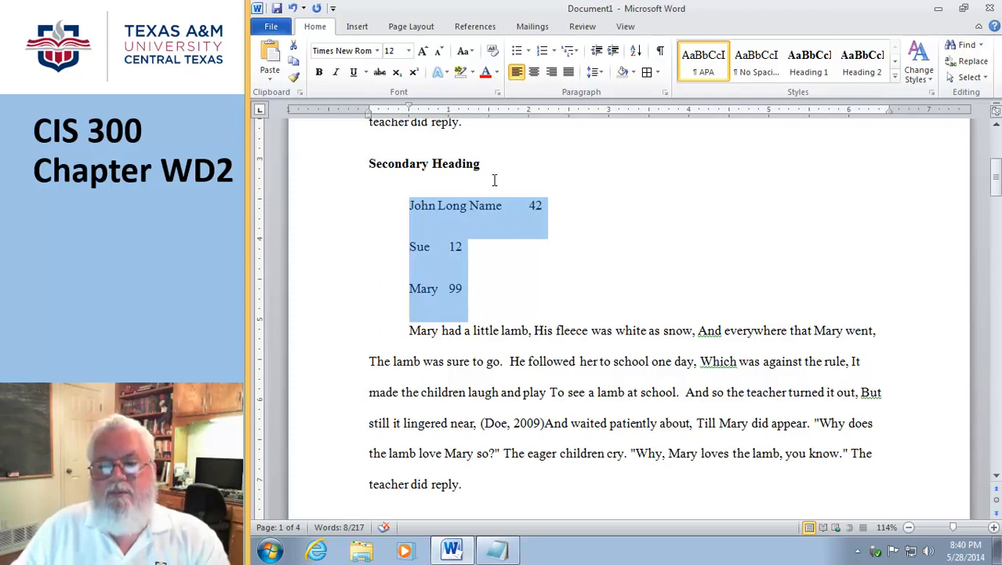
{"action": "left_click", "coordinate": [262, 110]}
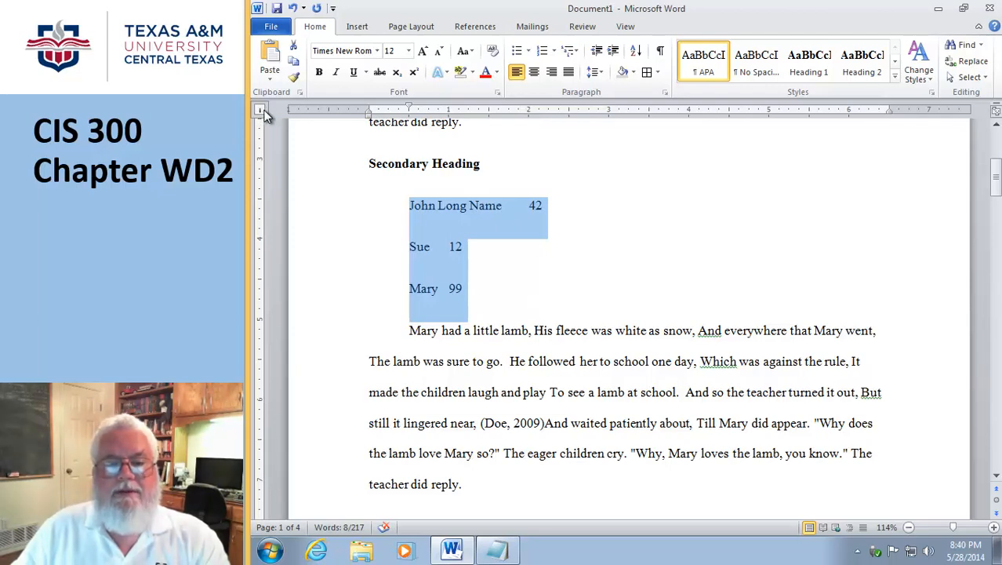
{"action": "left_click", "coordinate": [264, 113]}
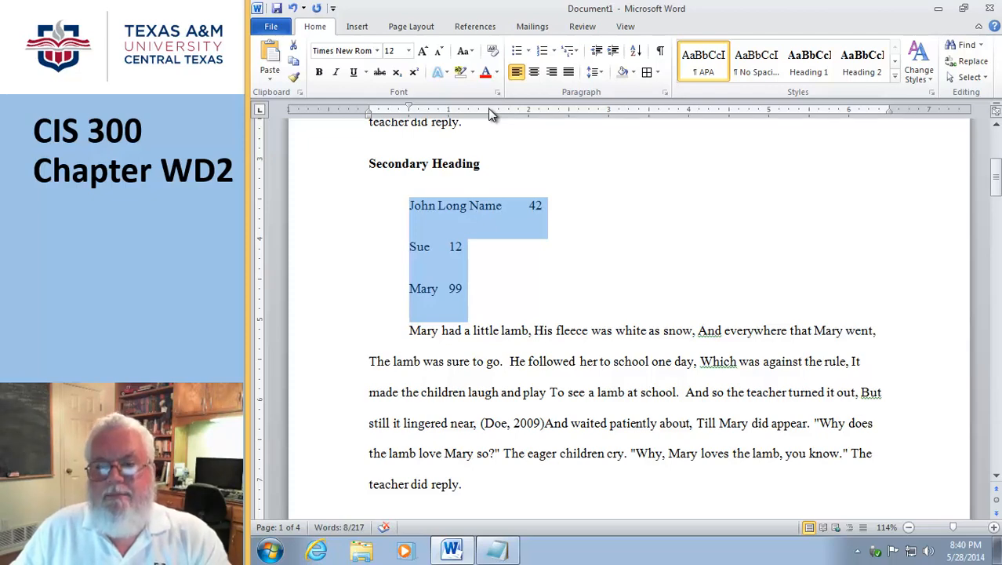
{"action": "left_click", "coordinate": [528, 110]}
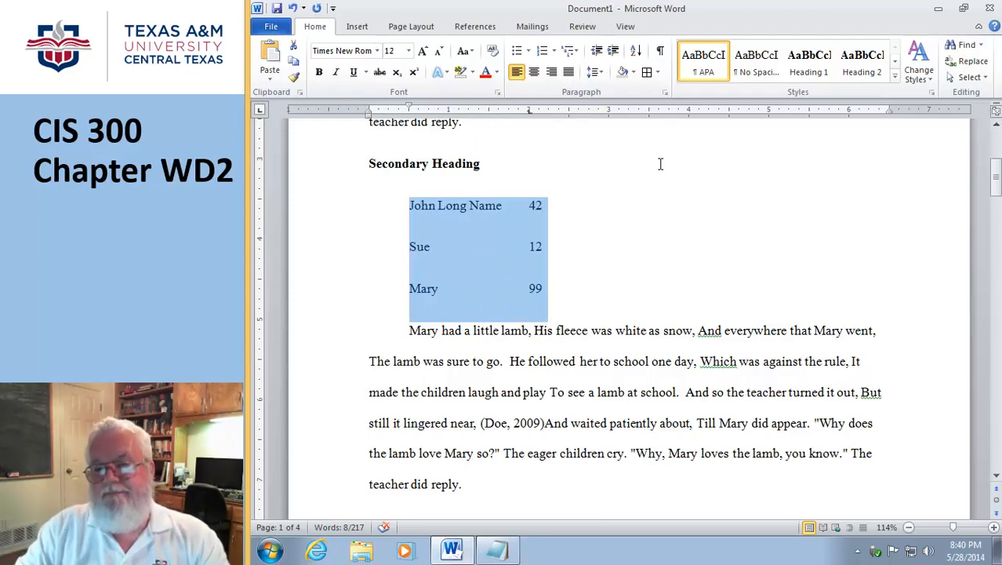
Insert a 0 into the first line's number so it reads 402
{"action": "left_click", "coordinate": [536, 206]}
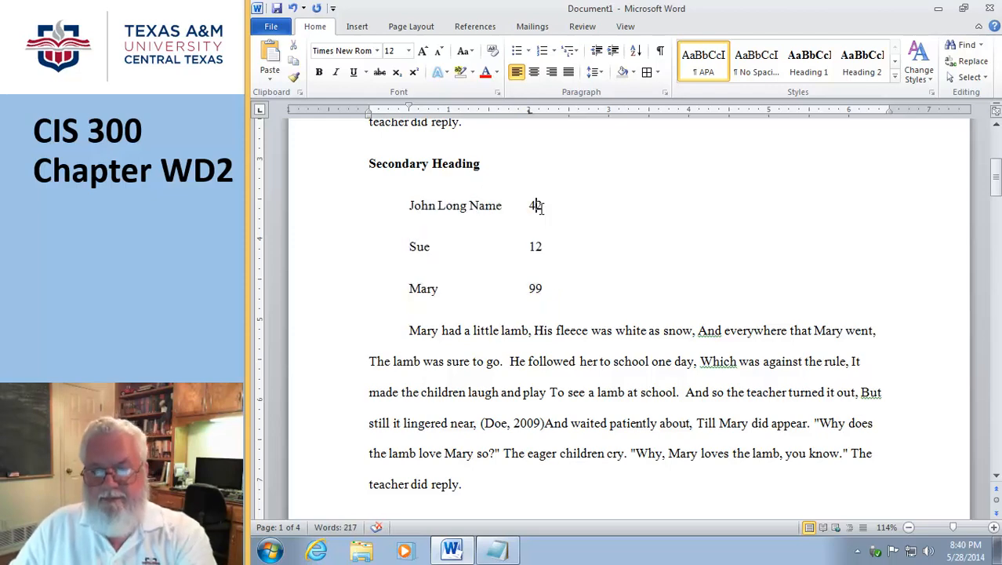
{"action": "type", "text": "0"}
{"action": "left_click", "coordinate": [536, 247]}
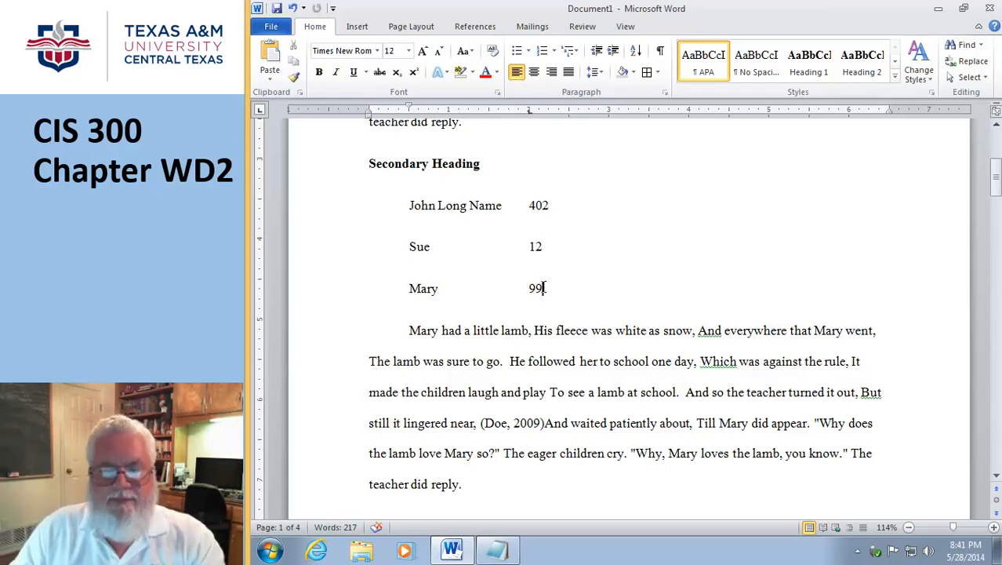
Replace the 2-inch left tab stop of the three lines with a right tab stop at about 2.1 inches
{"action": "left_click_drag", "start_coordinate": [539, 287], "coordinate": [407, 218]}
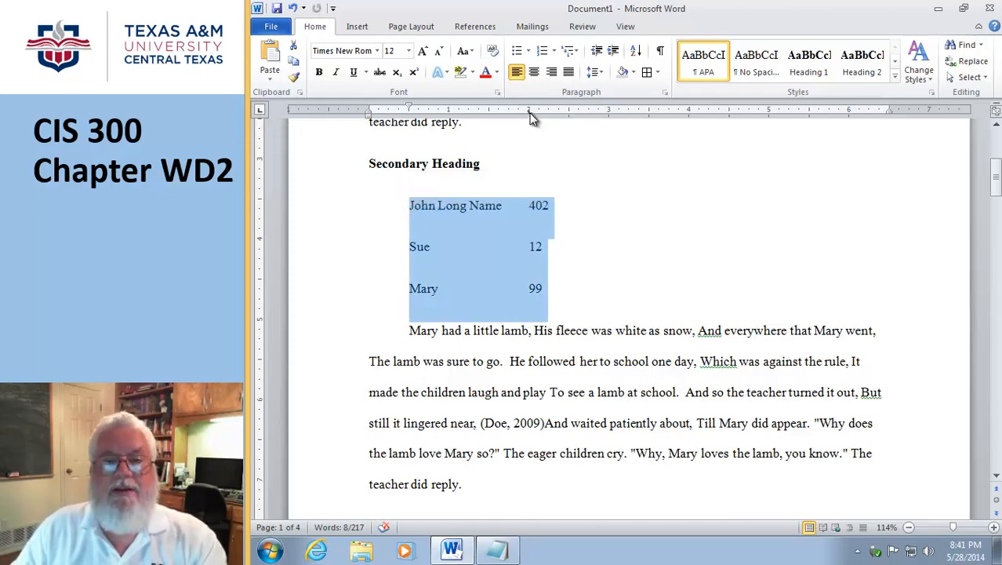
{"action": "left_click_drag", "start_coordinate": [529, 113], "coordinate": [530, 116]}
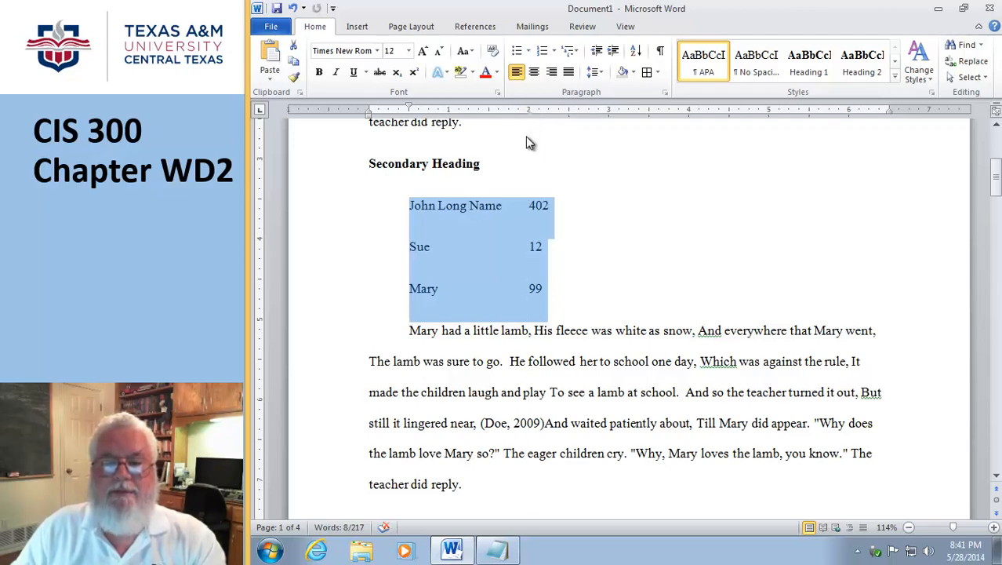
{"action": "left_click_drag", "start_coordinate": [525, 151], "coordinate": [525, 149]}
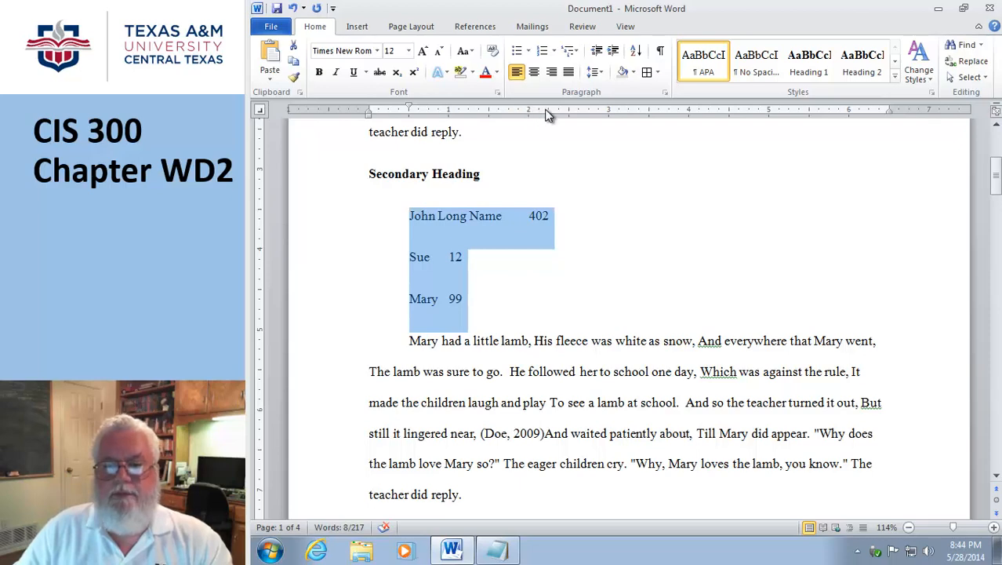
{"action": "left_click", "coordinate": [540, 110]}
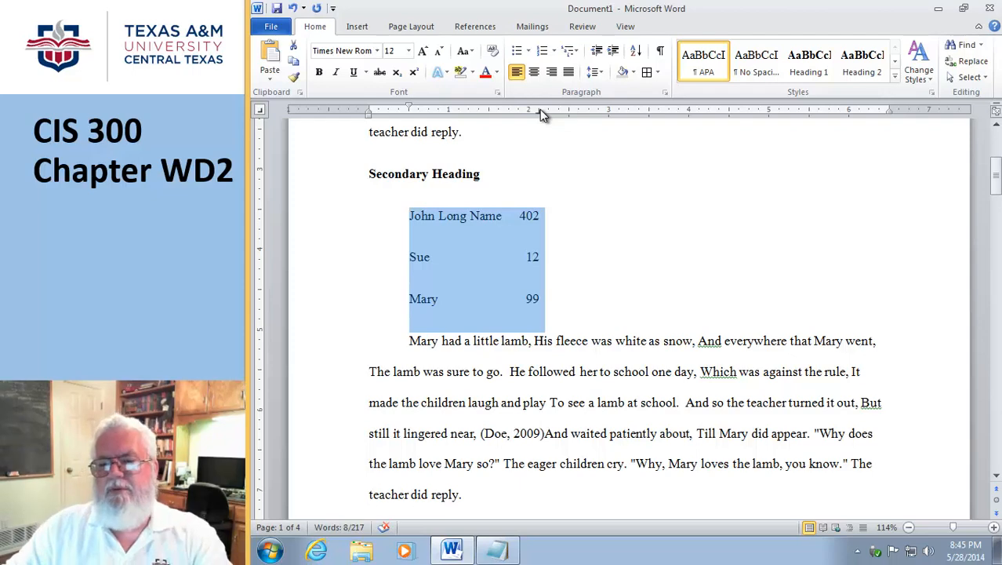
Append ".0" to the first line's number so it reads 402.0
{"action": "left_click", "coordinate": [540, 220]}
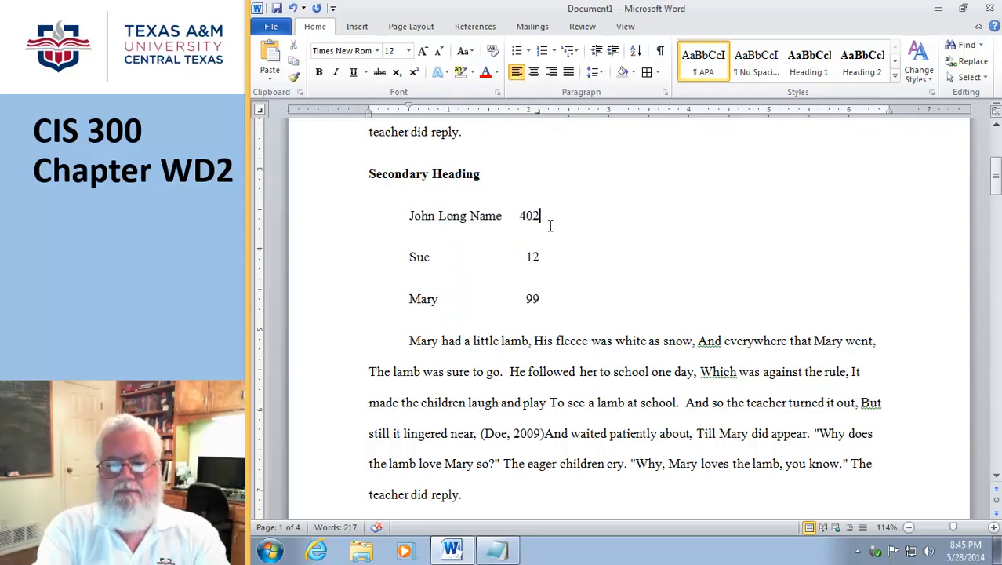
{"action": "type", "text": ".0"}
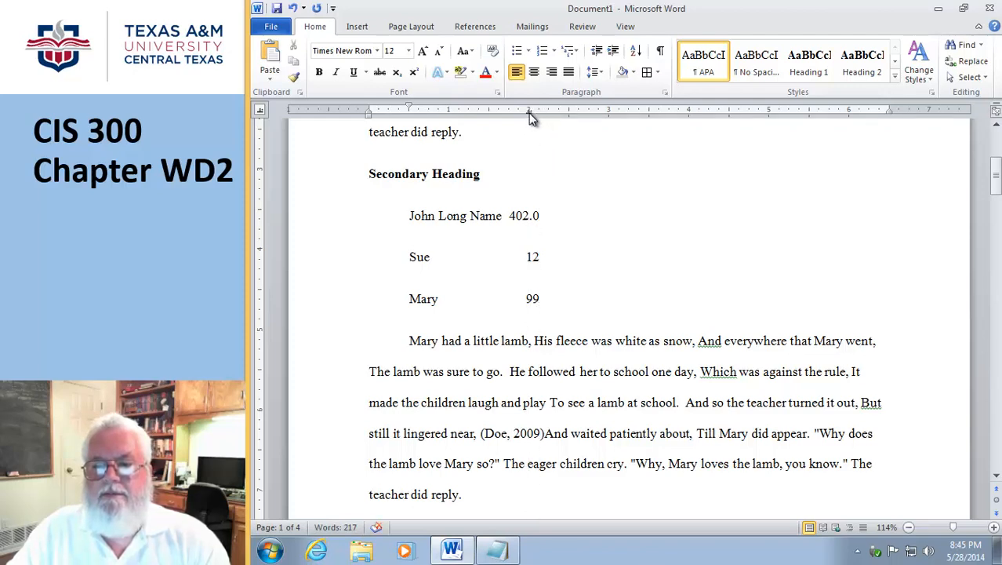
Clear the first line's shifted tab stop and set a decimal tab stop at 2 inches for all three name-and-number lines
{"action": "left_click_drag", "start_coordinate": [530, 115], "coordinate": [546, 116]}
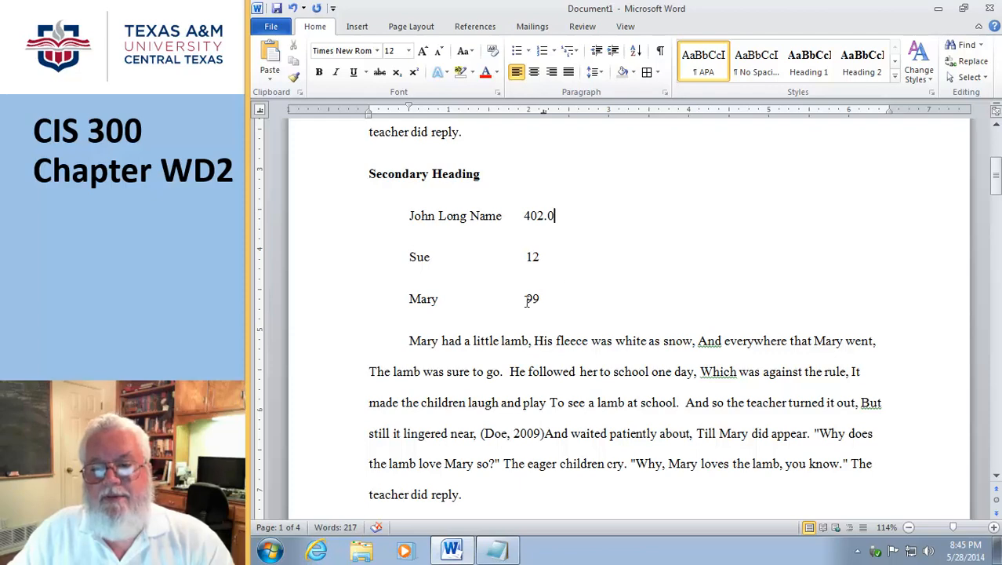
{"action": "left_click_drag", "start_coordinate": [548, 298], "coordinate": [378, 235]}
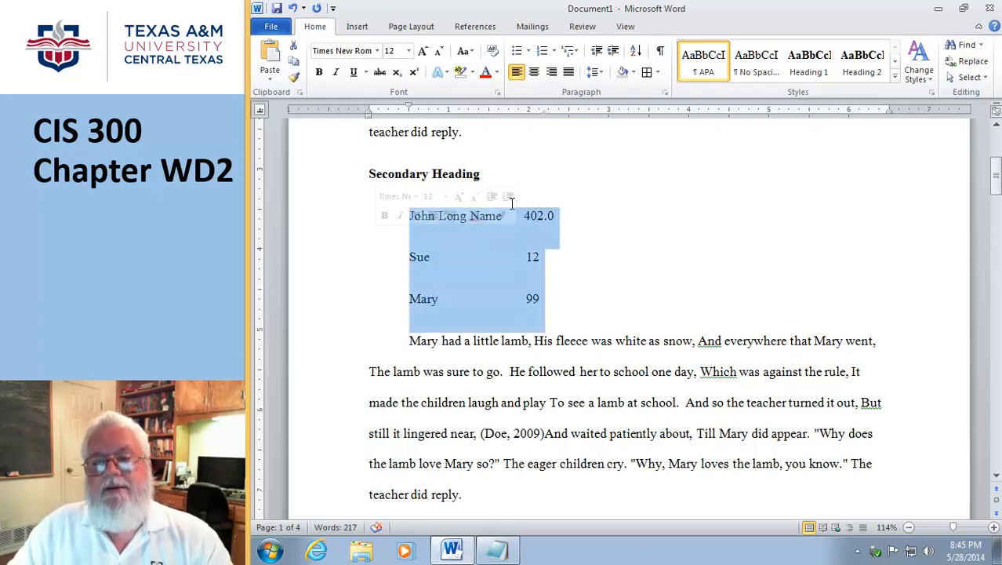
{"action": "left_click_drag", "start_coordinate": [540, 111], "coordinate": [545, 112]}
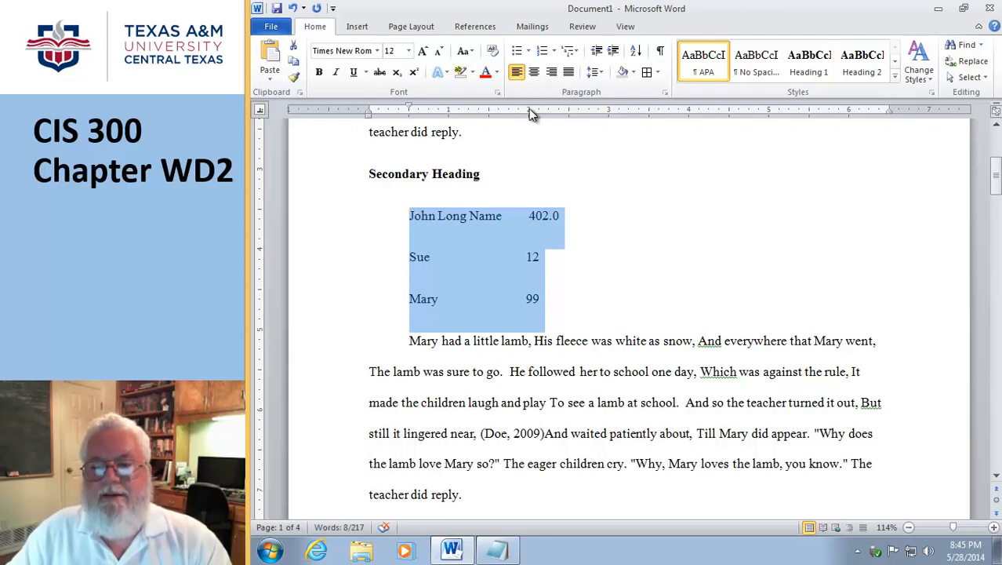
{"action": "double_click", "coordinate": [528, 110]}
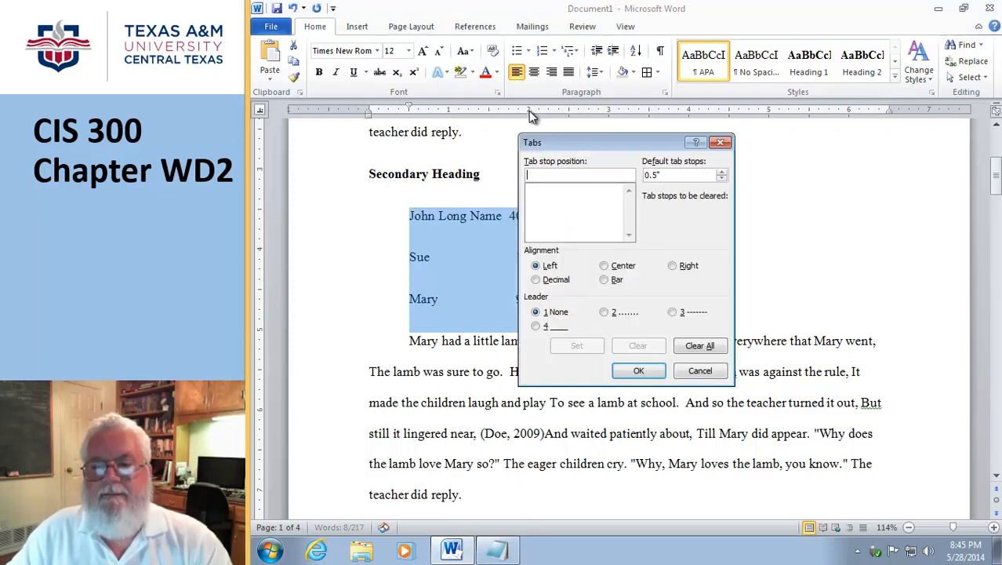
{"action": "left_click", "coordinate": [695, 367]}
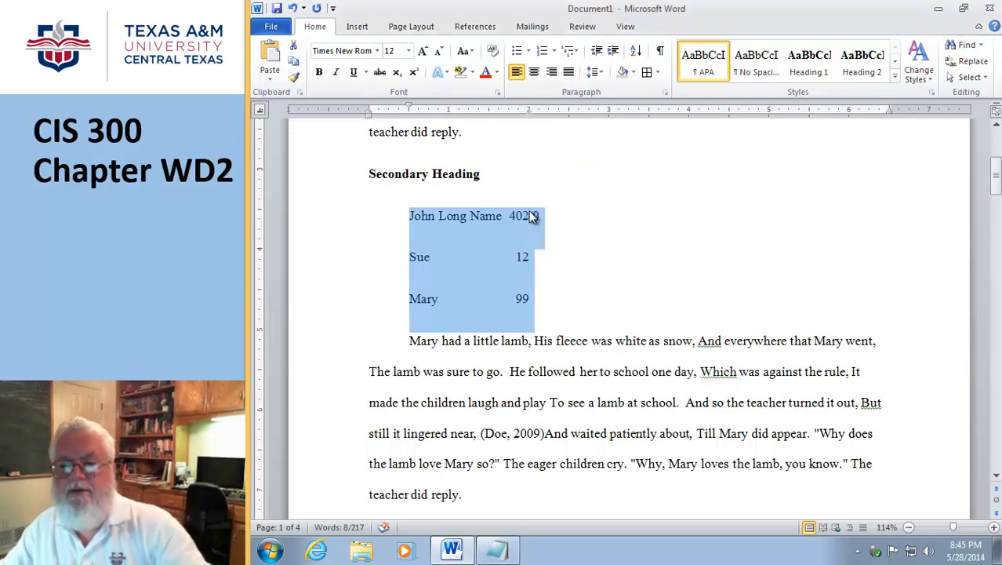
{"action": "left_click", "coordinate": [556, 298]}
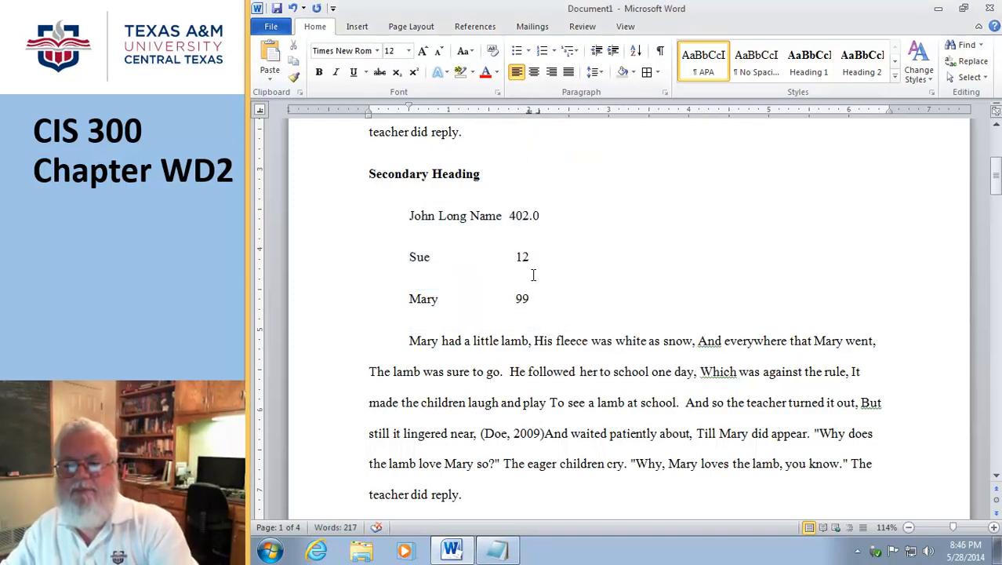